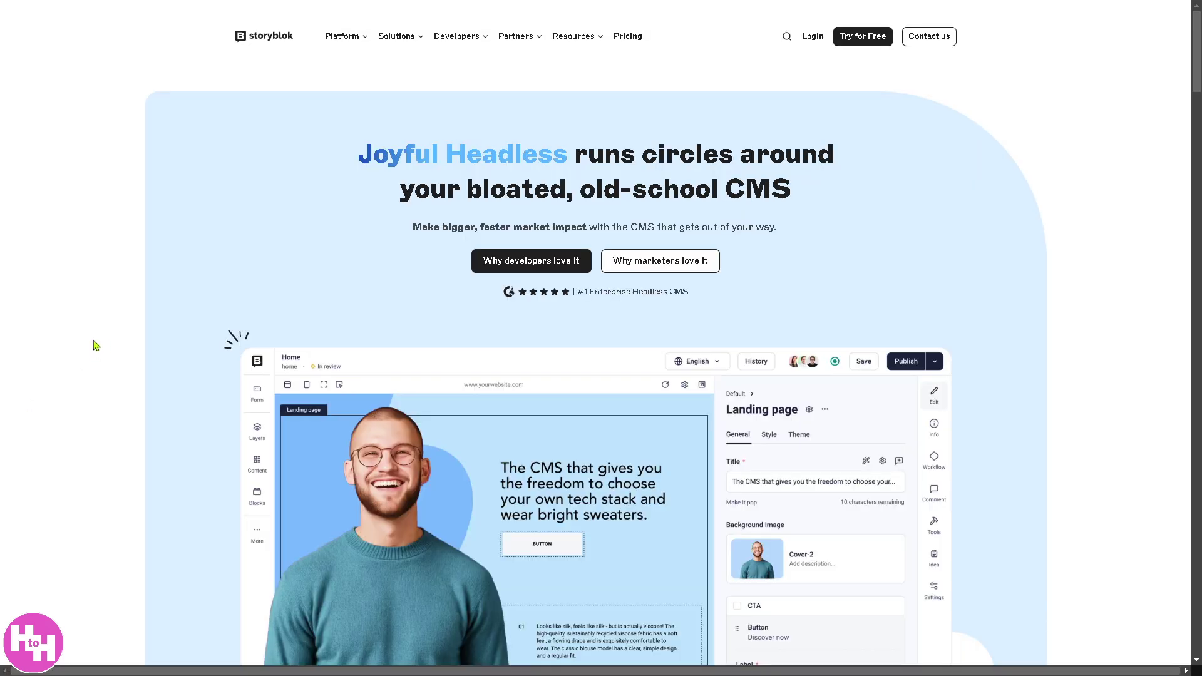
# Toggle the browser out of full-screen view and back into it.
pyautogui.press('F11')
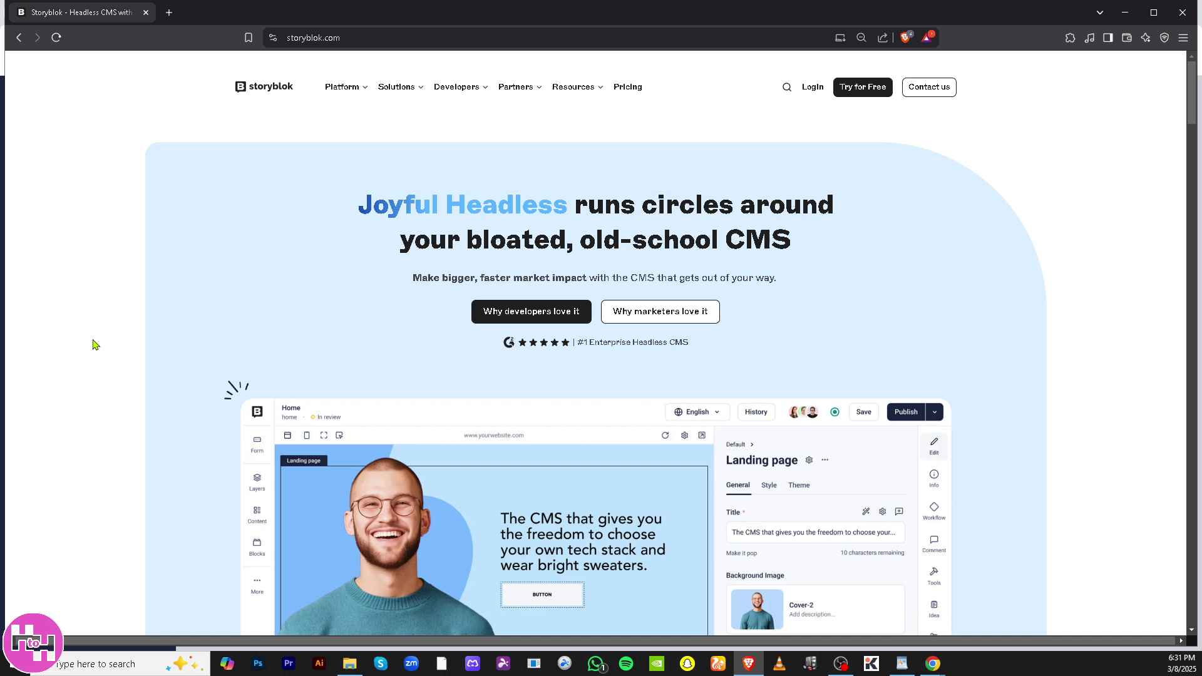
pyautogui.press('F11')
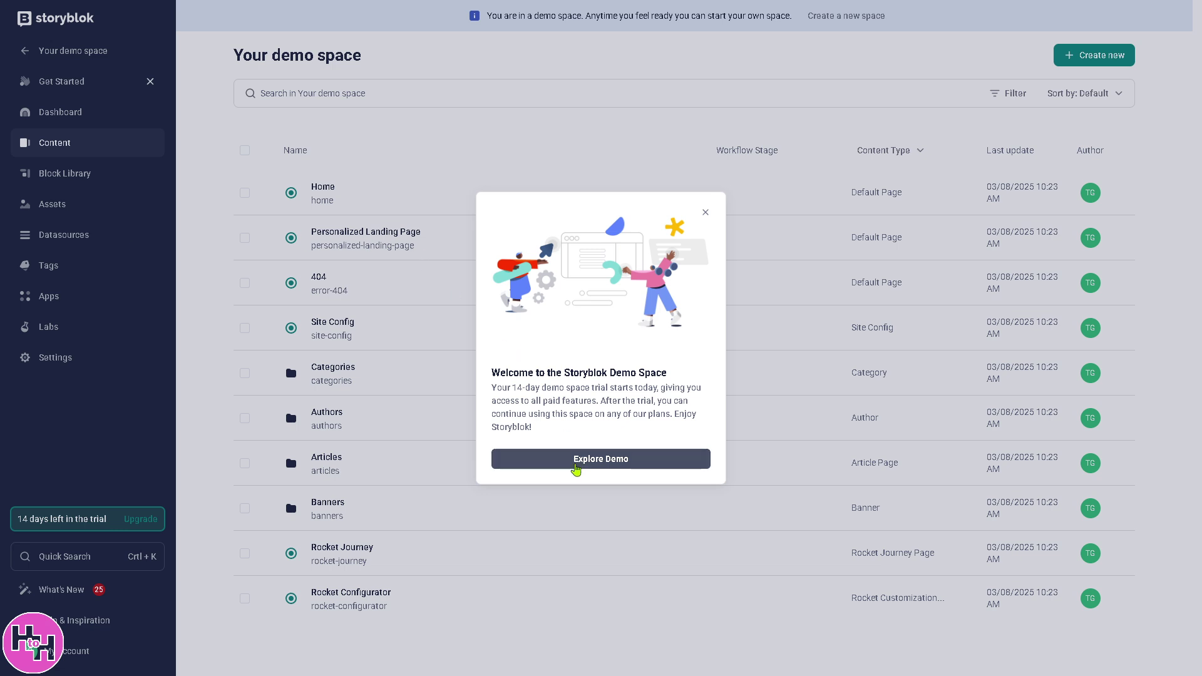
# Dismiss the demo welcome message, highlight and clear the sidebar section names, and open Get Started.
pyautogui.click(577, 464)
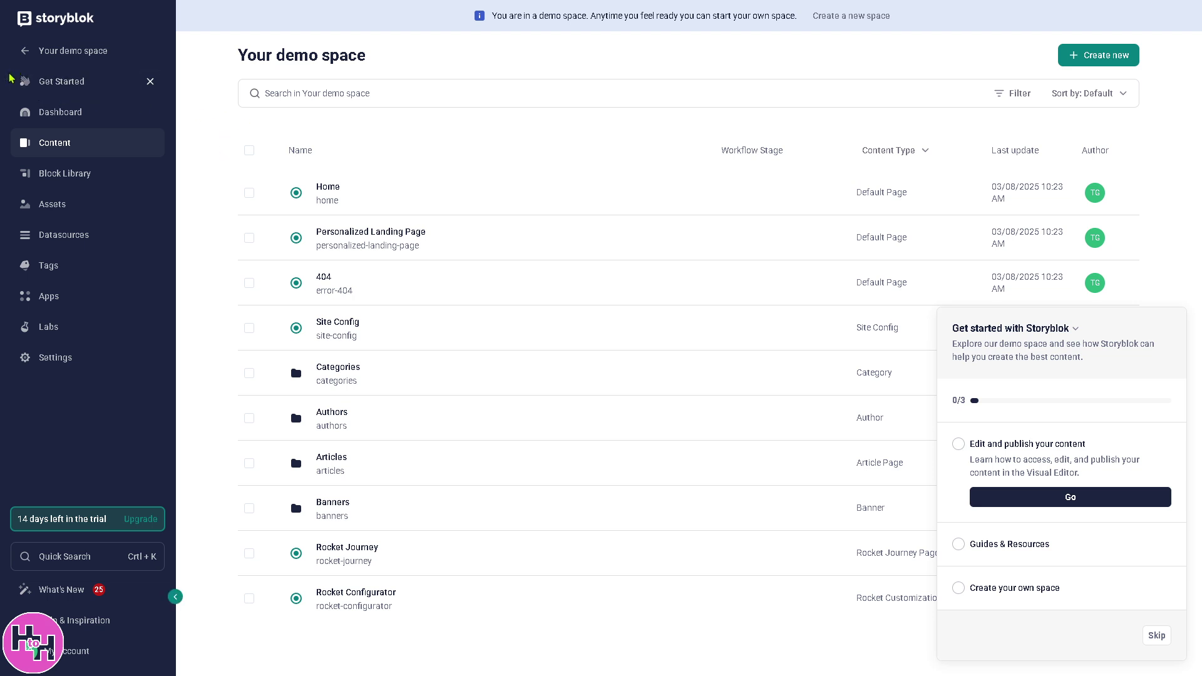
pyautogui.moveTo(9, 77); pyautogui.dragTo(97, 330)
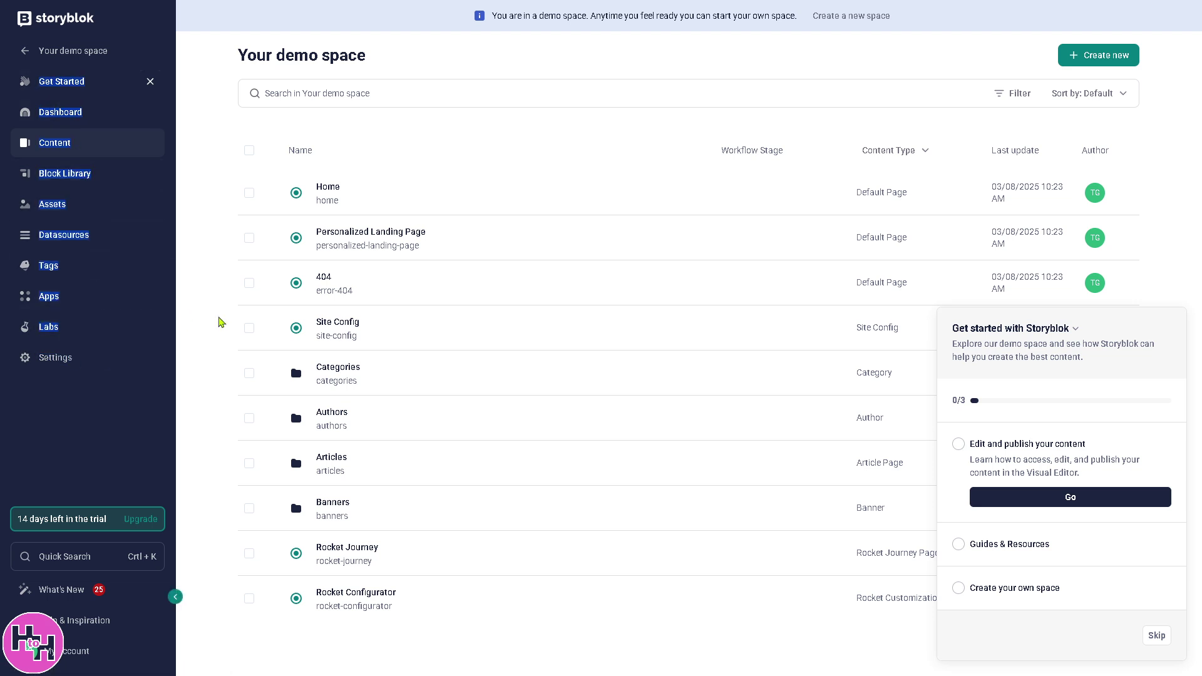
pyautogui.moveTo(221, 321); pyautogui.dragTo(217, 300)
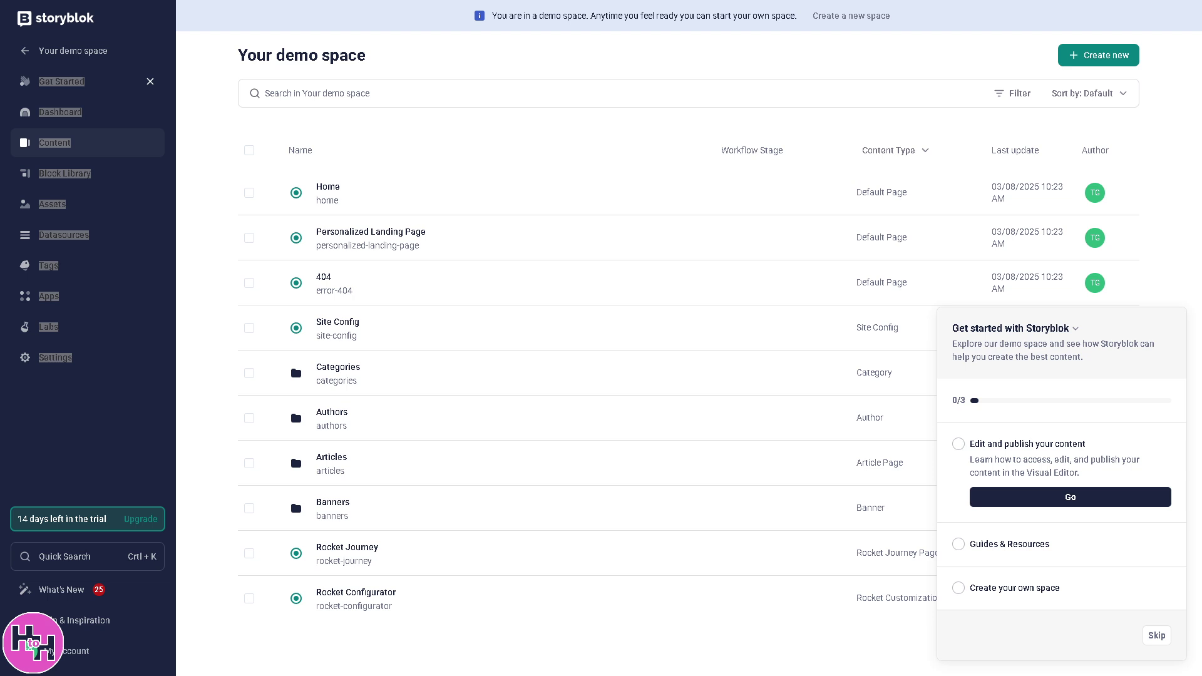
pyautogui.click(100, 130)
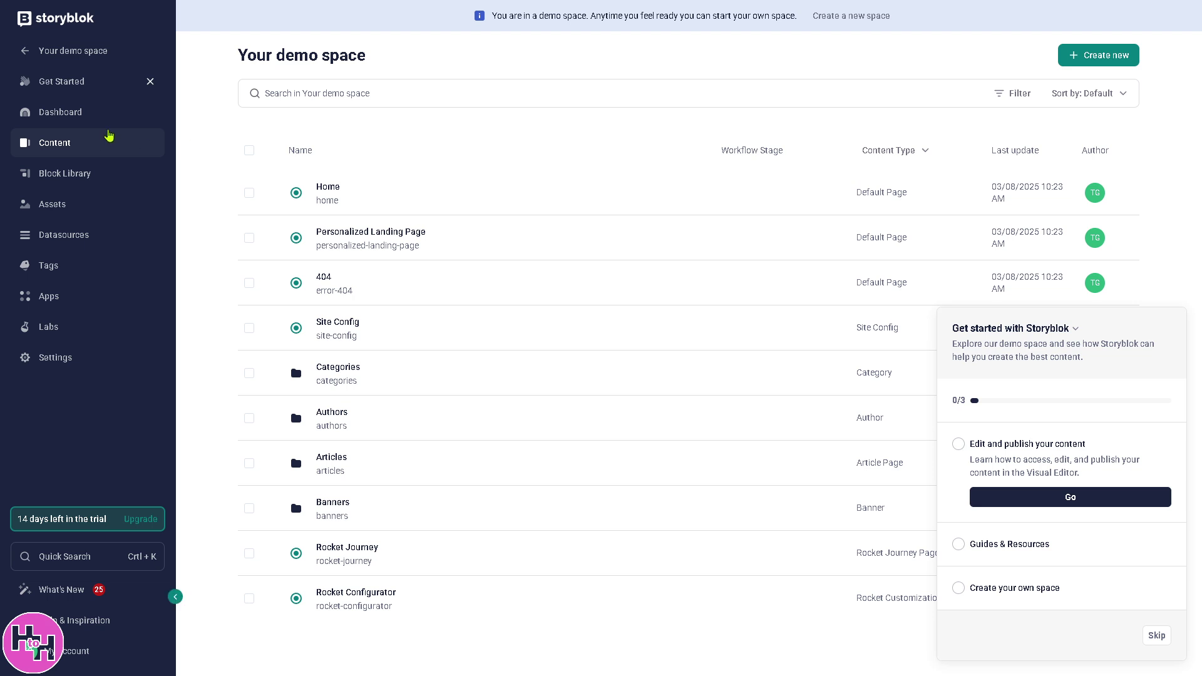
pyautogui.click(81, 92)
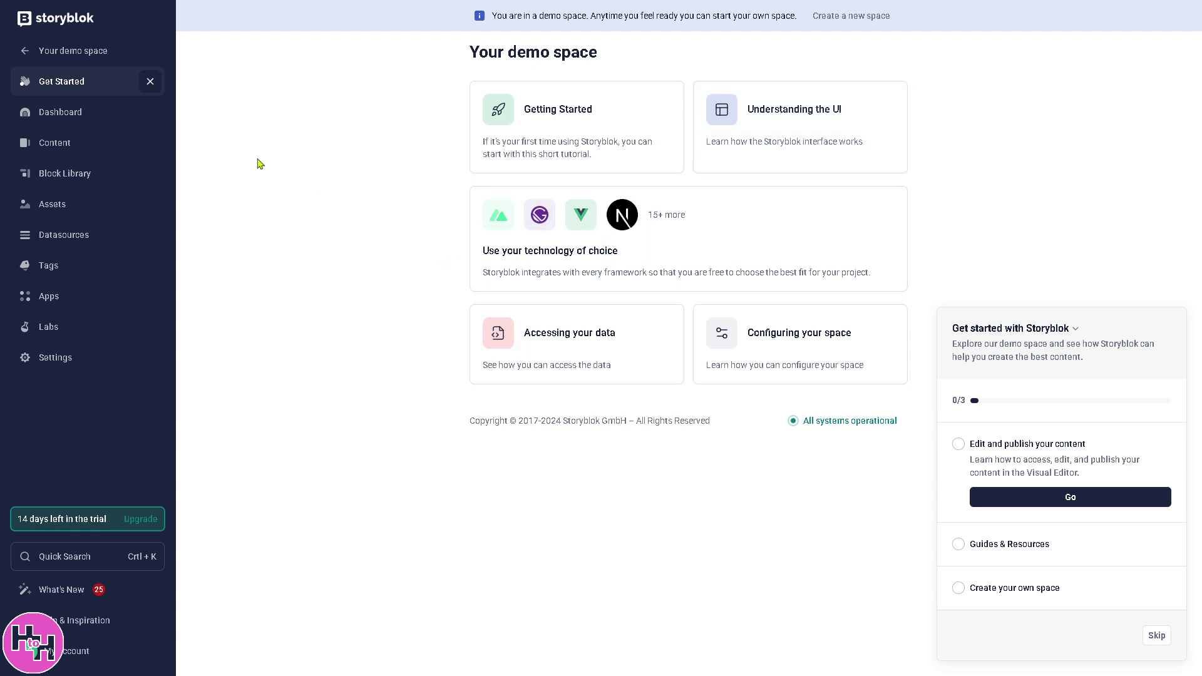
# Open the space dashboard and scroll through its contents.
pyautogui.click(69, 119)
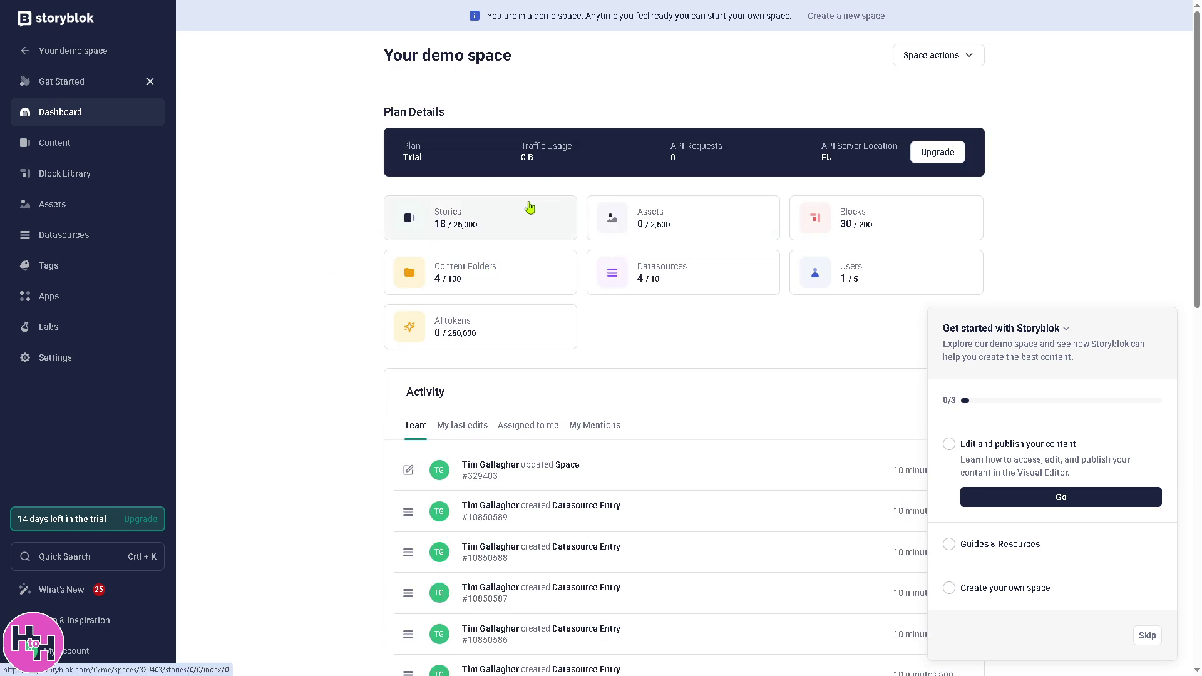
pyautogui.scroll(-4, 525, 281)
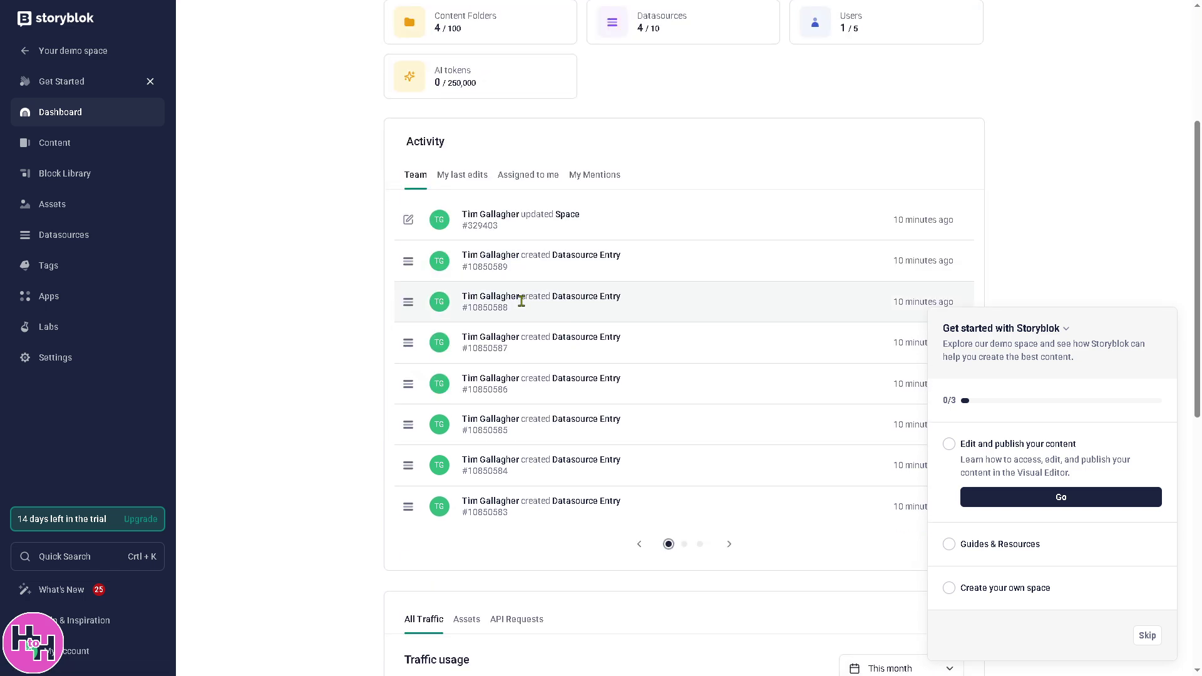
pyautogui.scroll(-1, 522, 302)
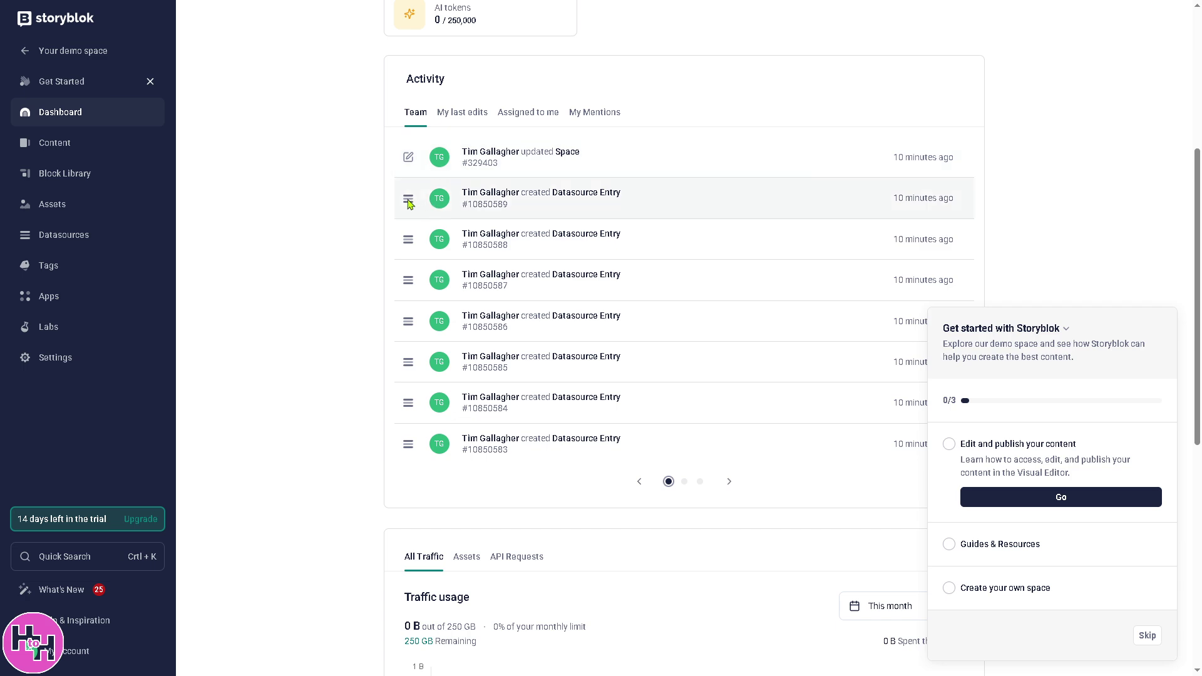
pyautogui.scroll(-2, 619, 326)
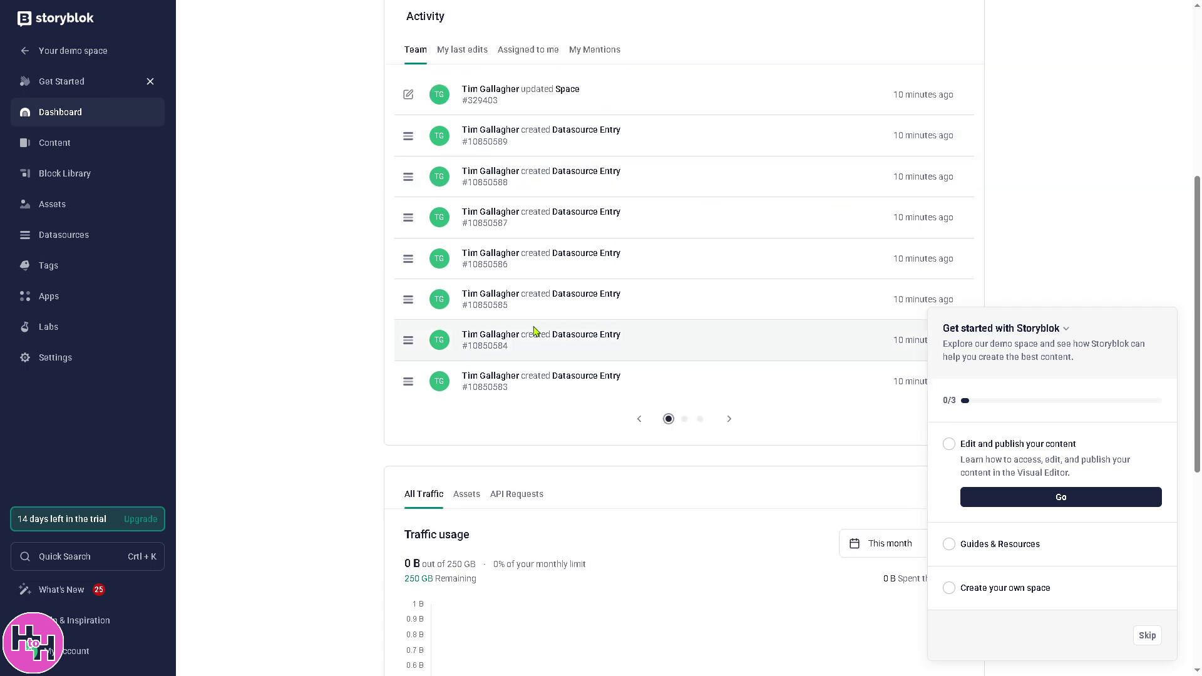
pyautogui.scroll(-3, 658, 319)
pyautogui.scroll(4, 662, 320)
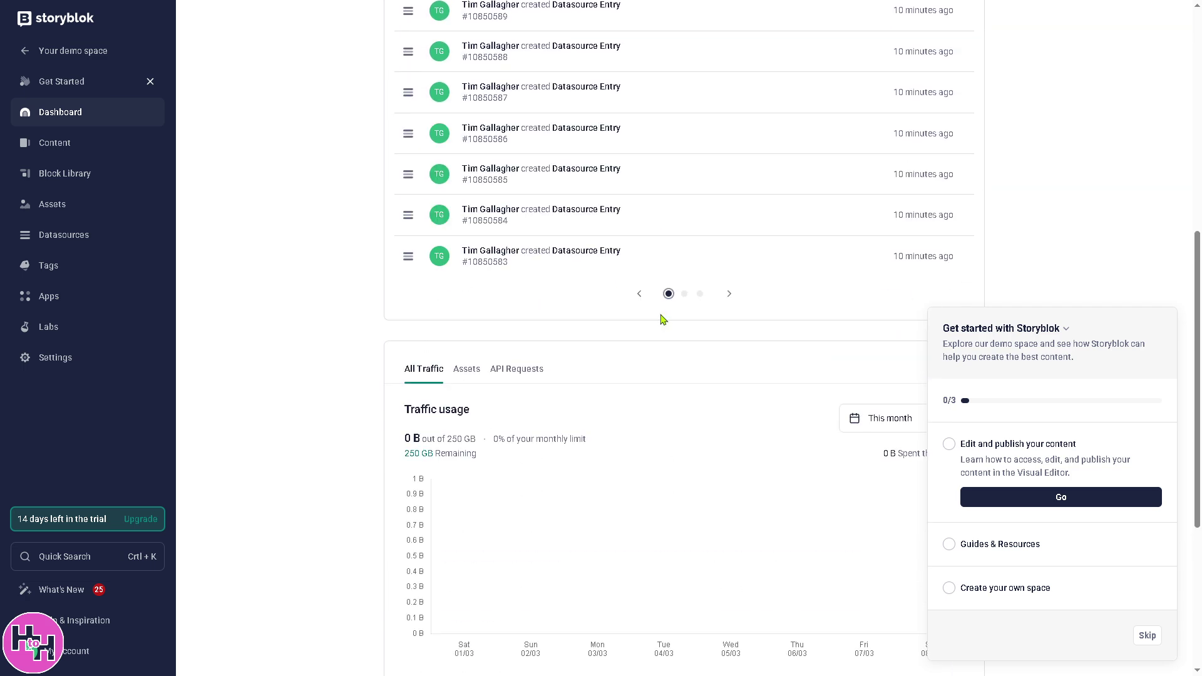
pyautogui.scroll(3, 662, 319)
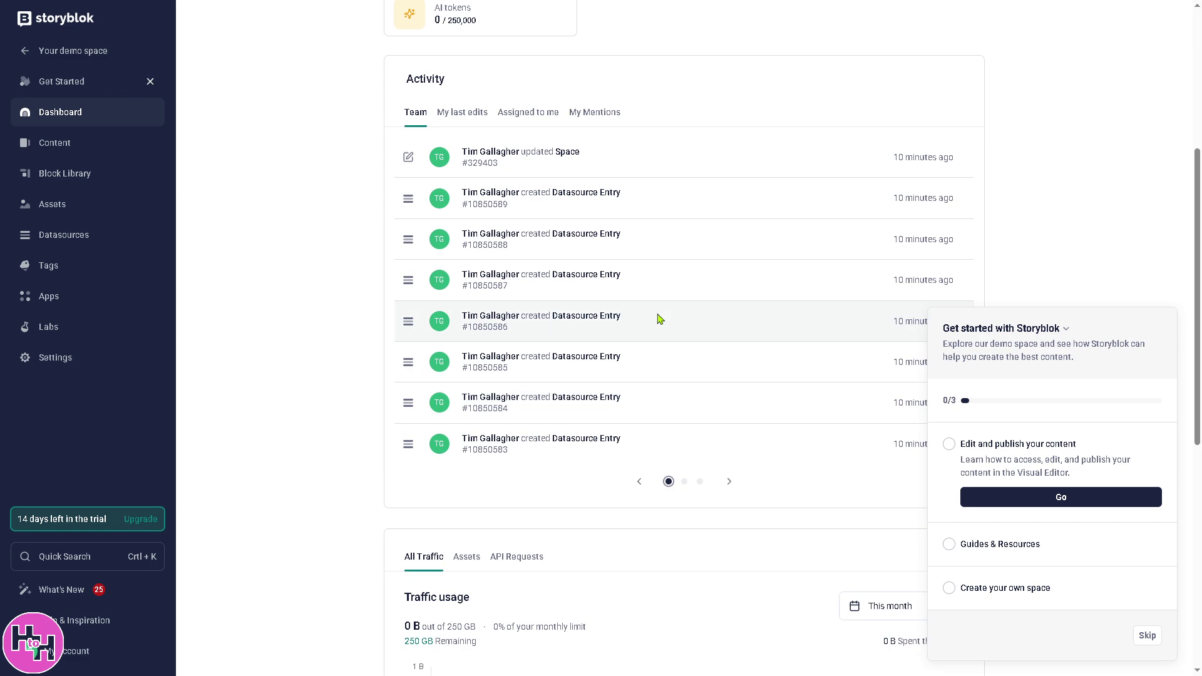
# Skip the getting-started checklist and return to the Content list of stories and folders.
pyautogui.click(1147, 636)
pyautogui.scroll(3, 790, 384)
pyautogui.scroll(-1, 774, 384)
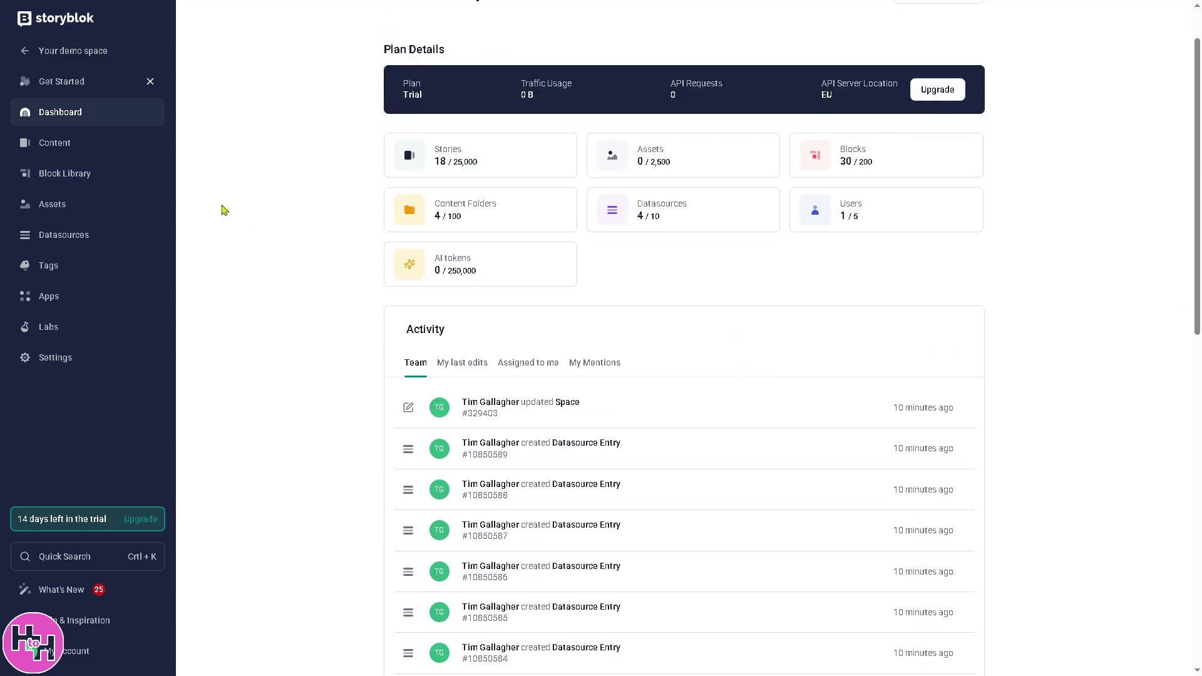
pyautogui.click(106, 145)
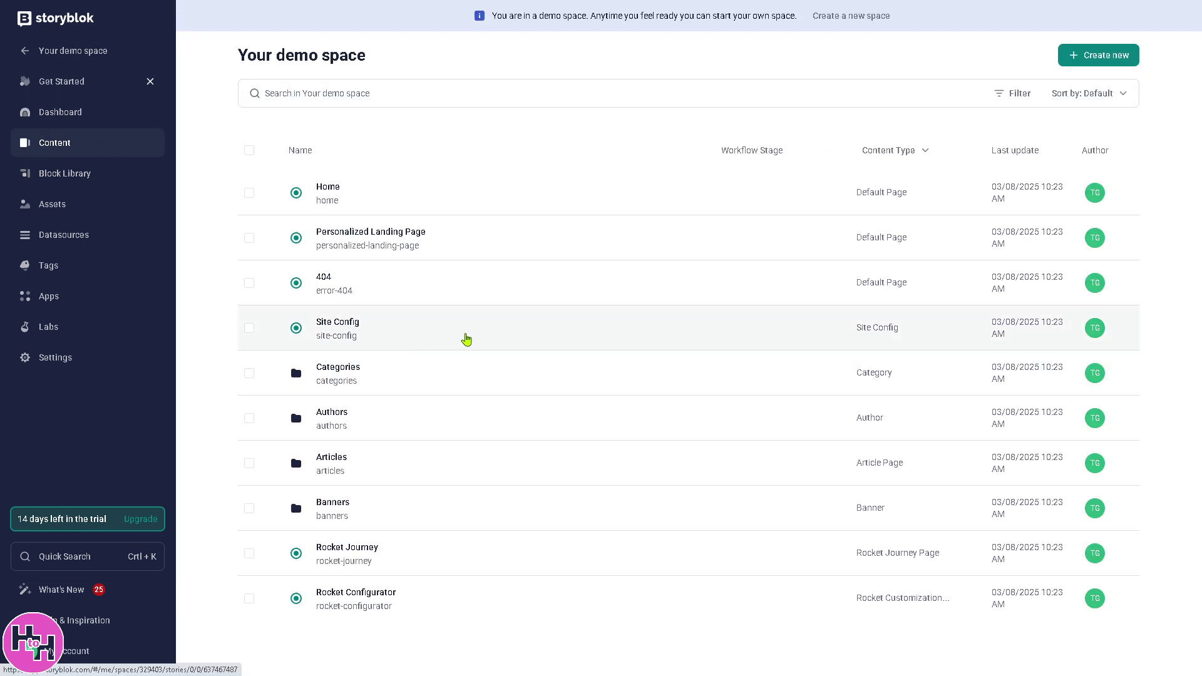
# Choose Create new > Story to bring up the New Content Story form.
pyautogui.click(1113, 58)
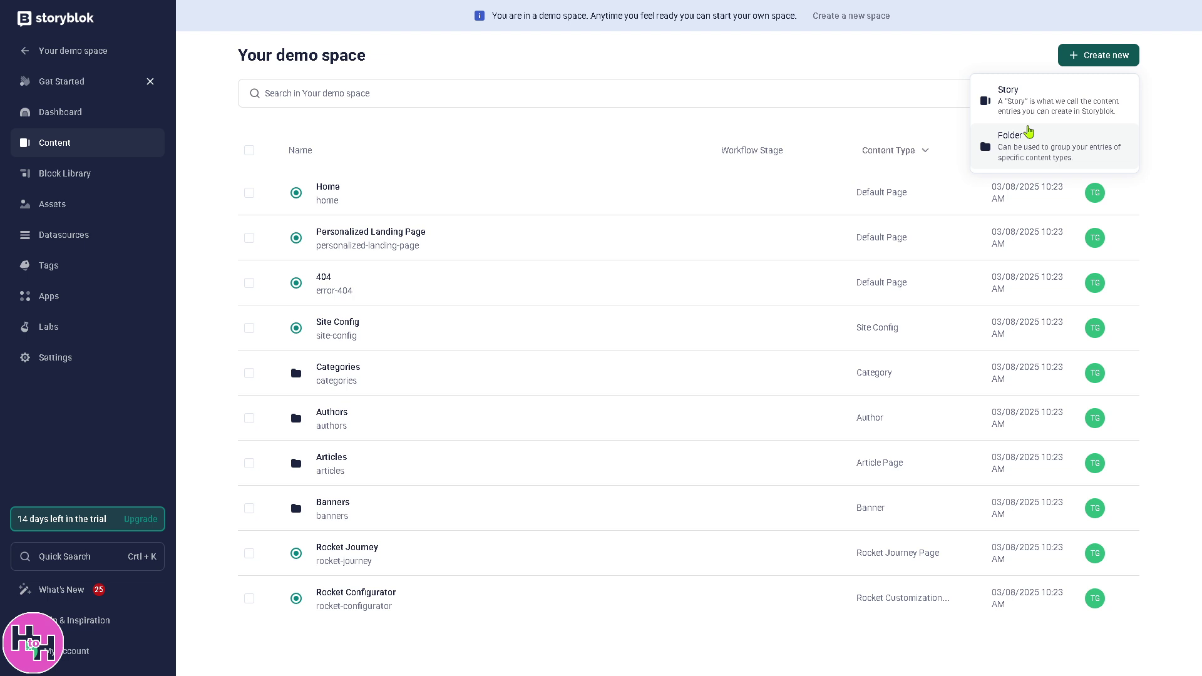
pyautogui.click(1016, 110)
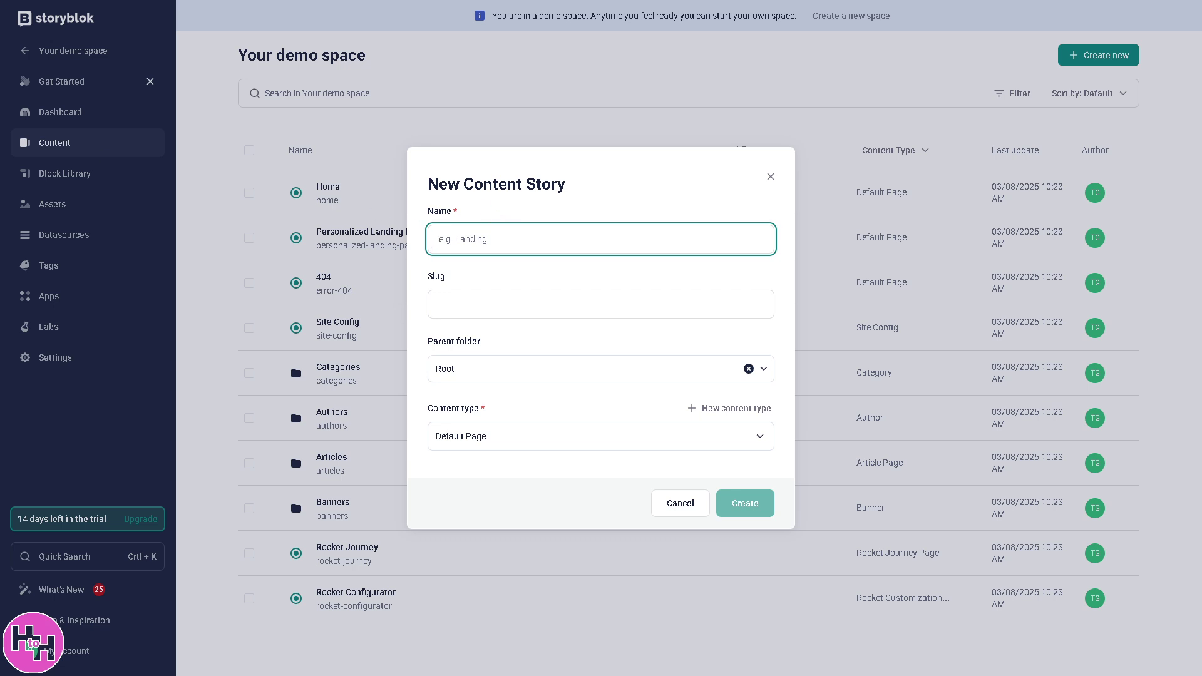
# Name the new story 'How to Use STORYBLOK' and create it.
pyautogui.click(492, 166)
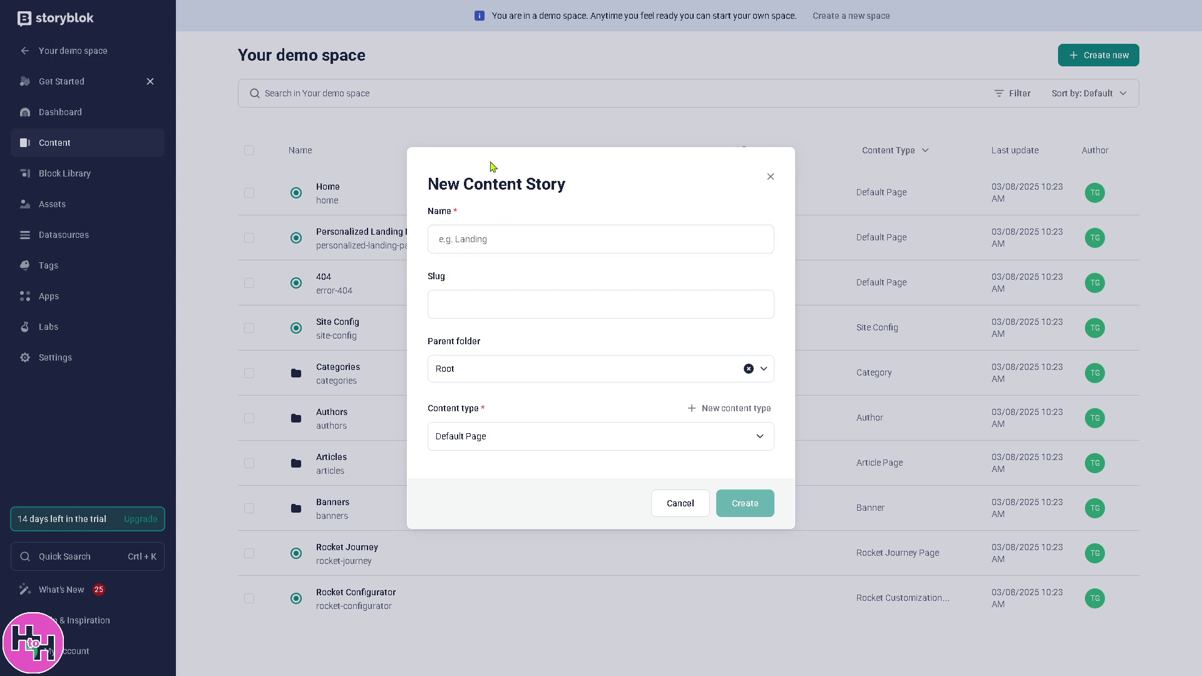
pyautogui.click(490, 229)
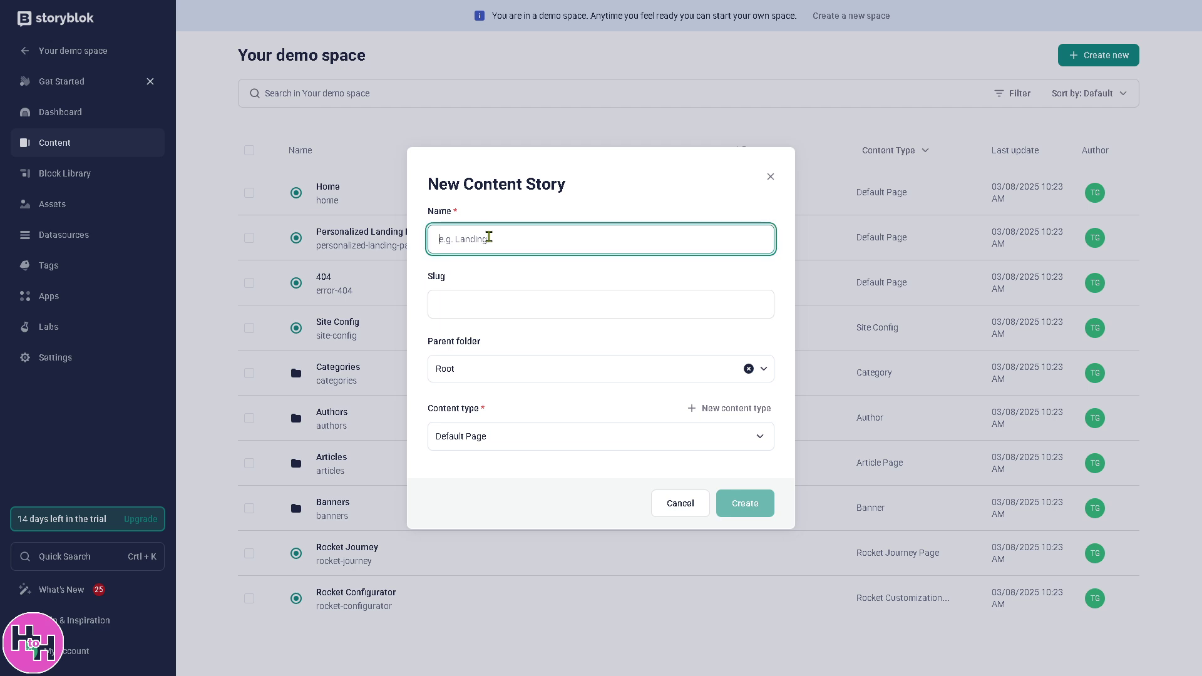
pyautogui.write('How to Use SOT')
pyautogui.press('BackSpace')
pyautogui.press('BackSpace')
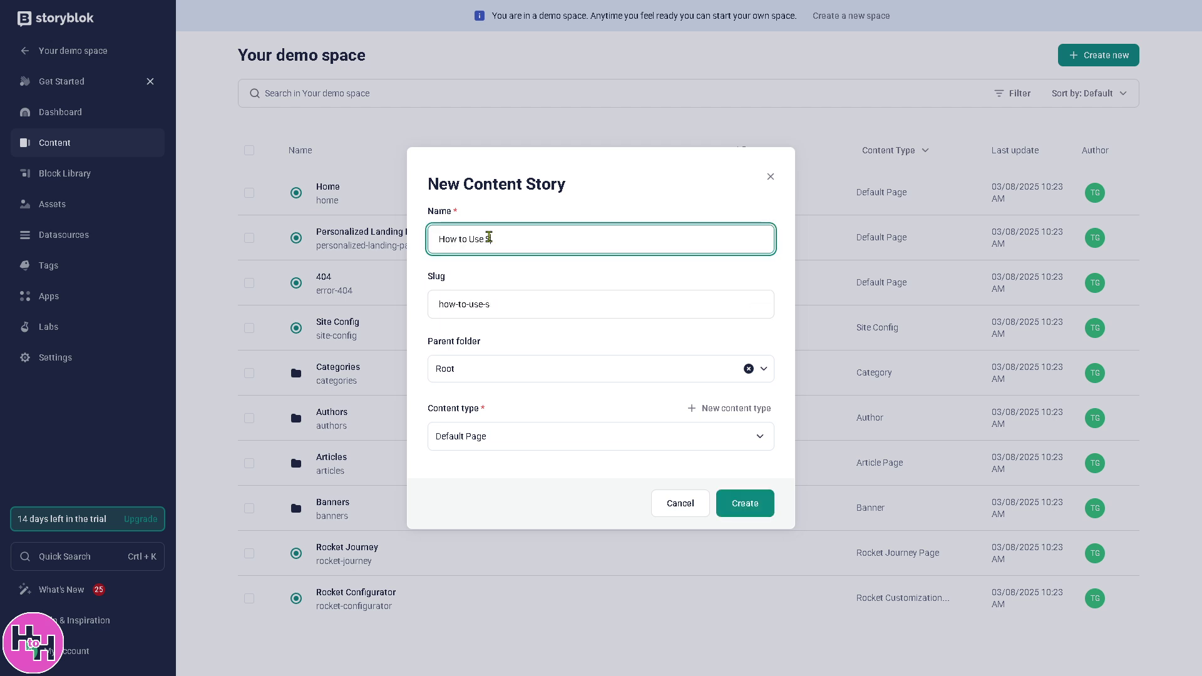
pyautogui.write('TORYBLOK')
pyautogui.click(746, 505)
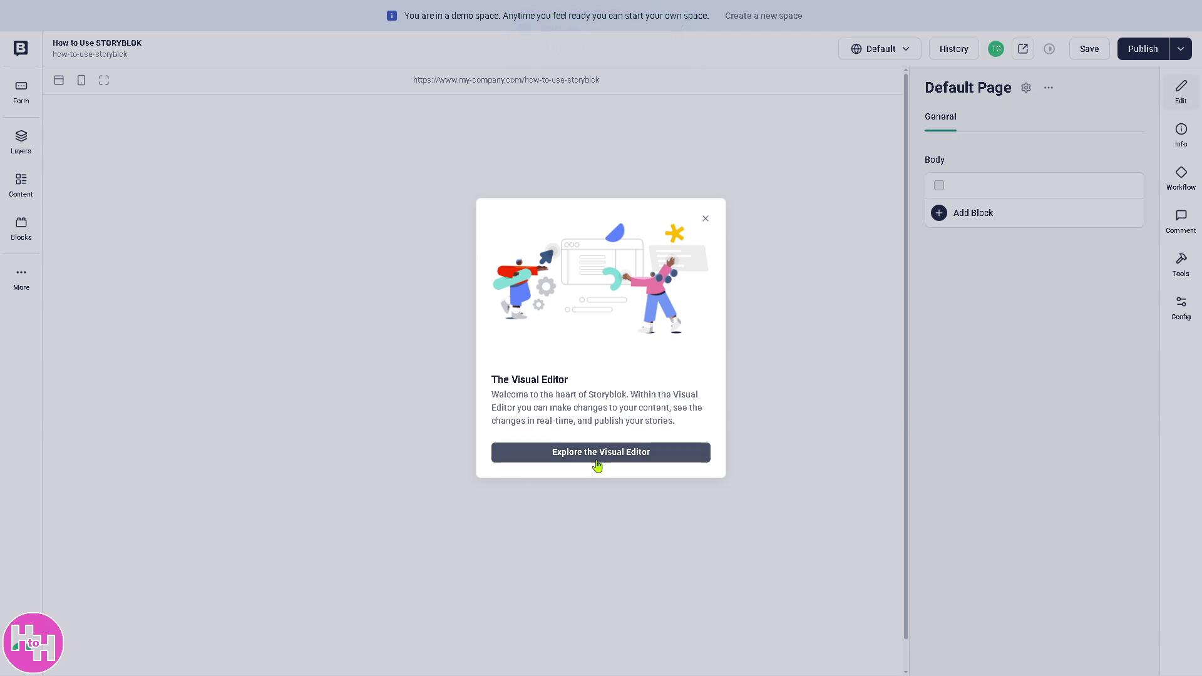
# Close the Visual Editor welcome and tour tip, then show the page's component layers.
pyautogui.click(601, 461)
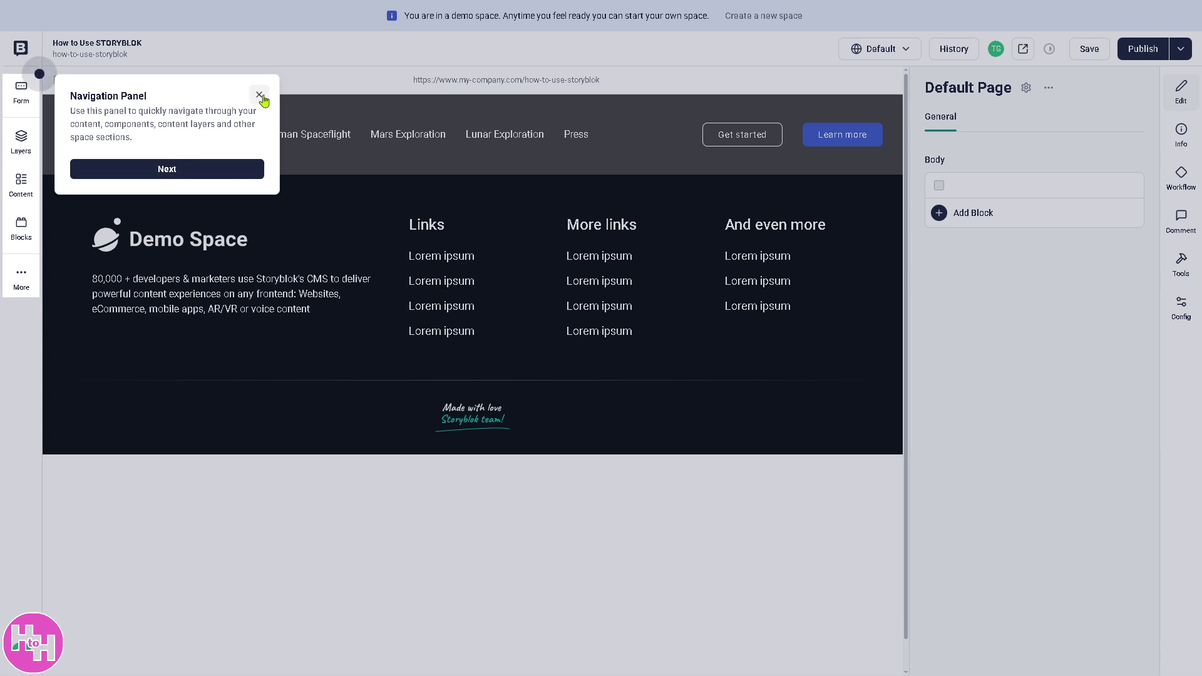
pyautogui.click(259, 96)
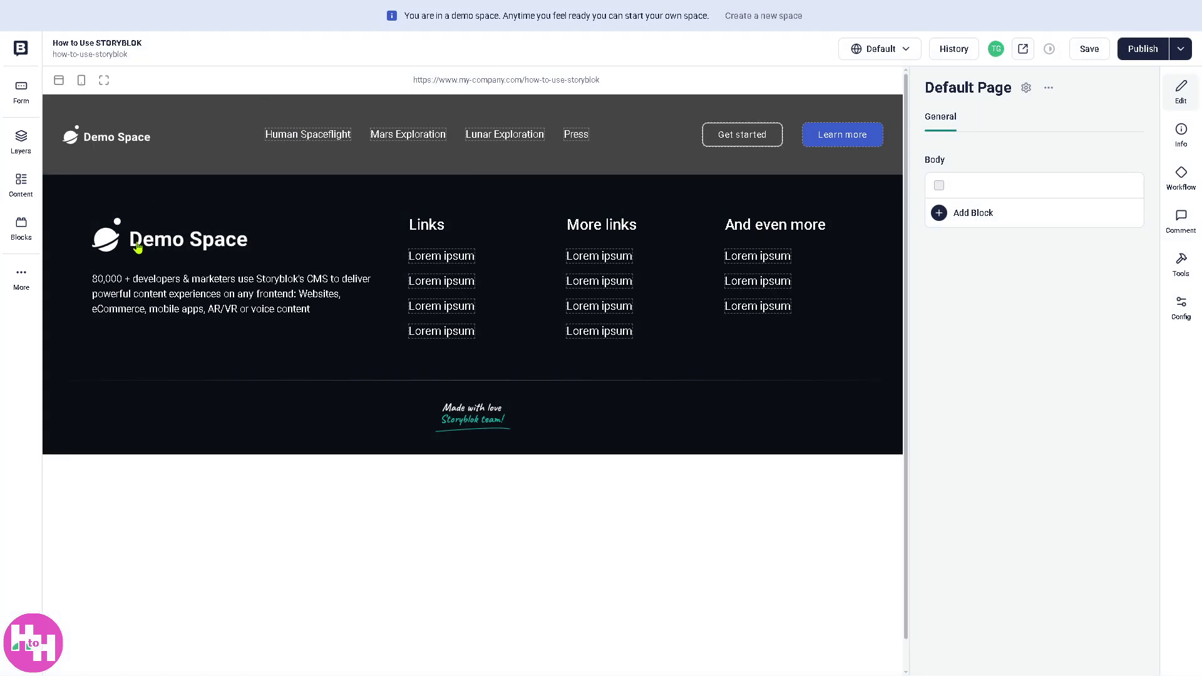
pyautogui.click(22, 144)
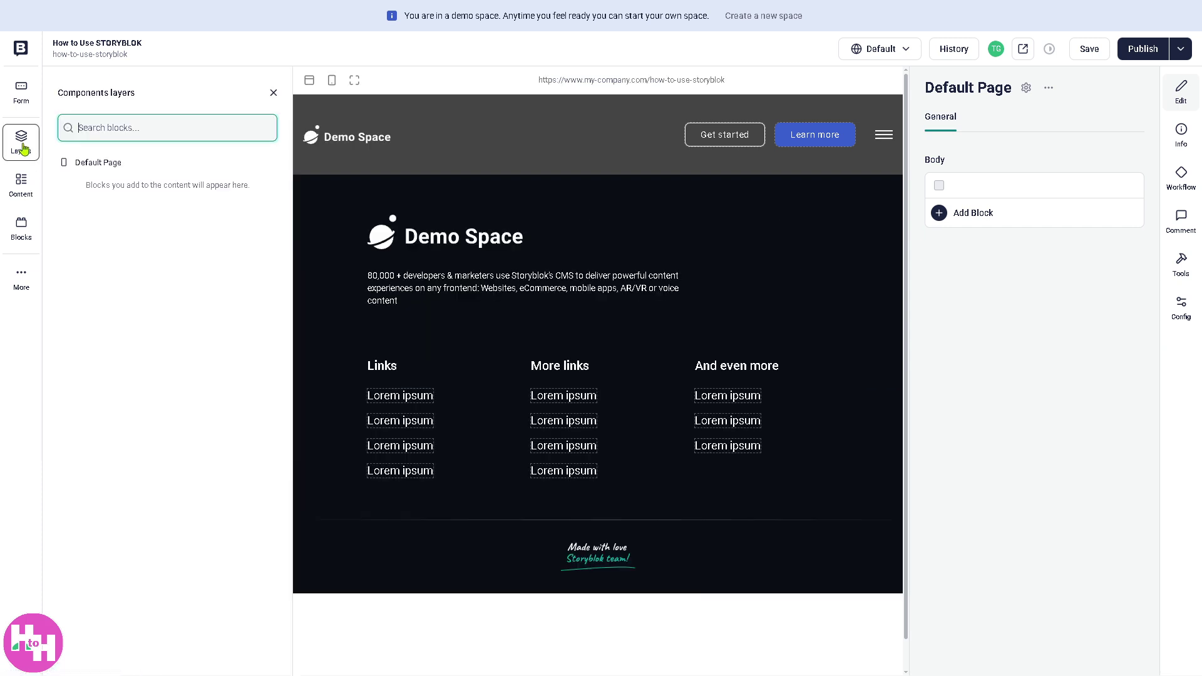
# Switch the story to form view, browse the content and More sections, then publish it.
pyautogui.click(21, 97)
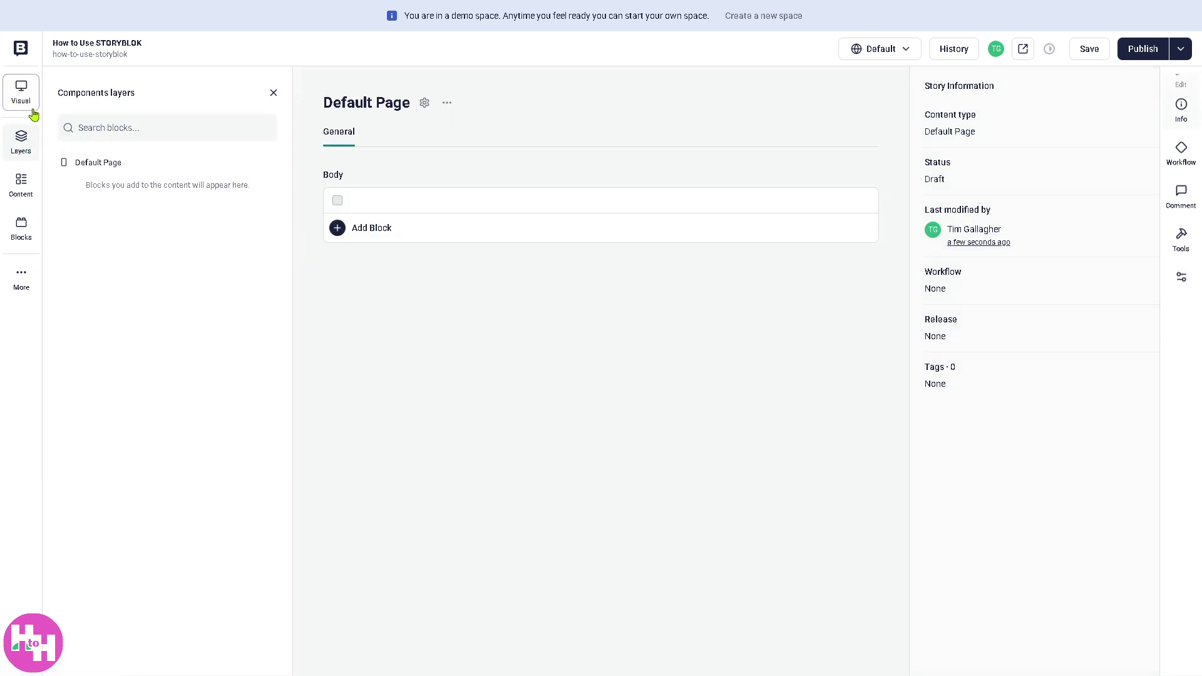
pyautogui.click(21, 182)
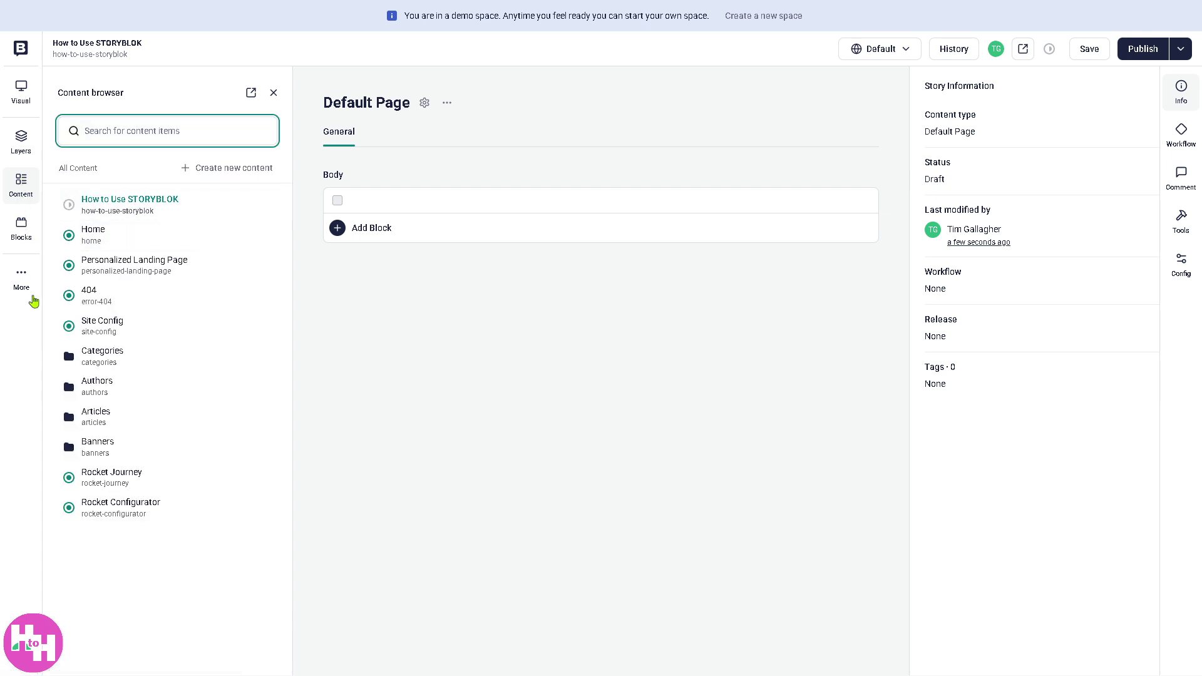
pyautogui.click(22, 277)
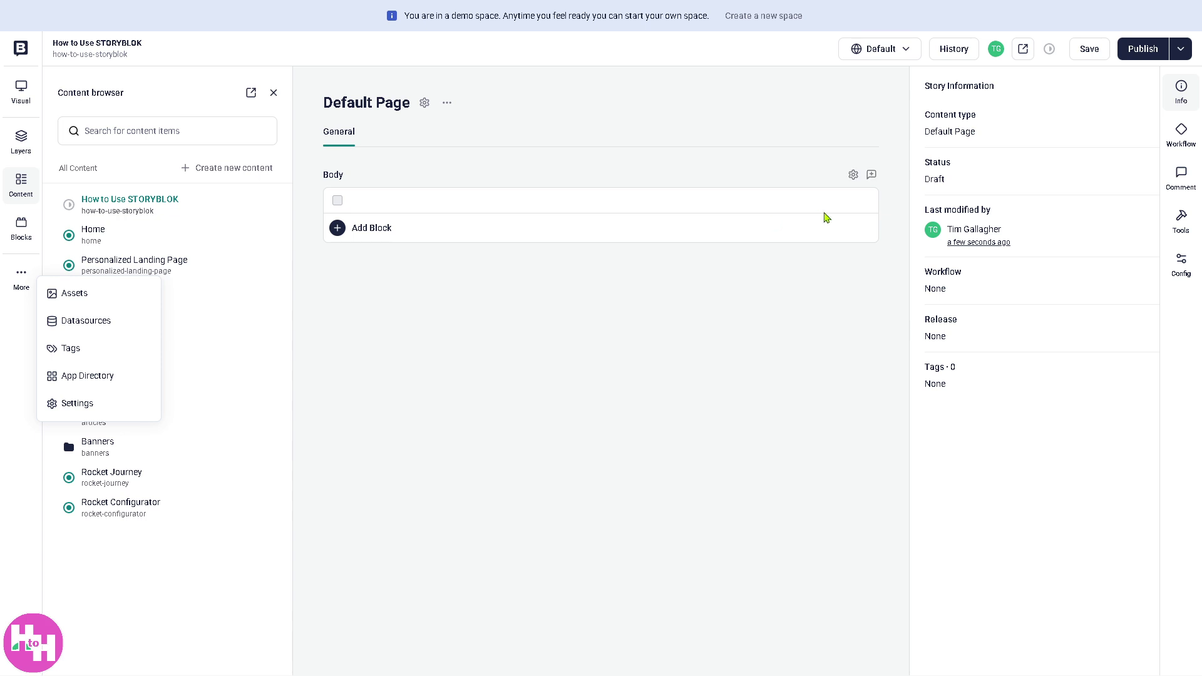
pyautogui.click(1143, 50)
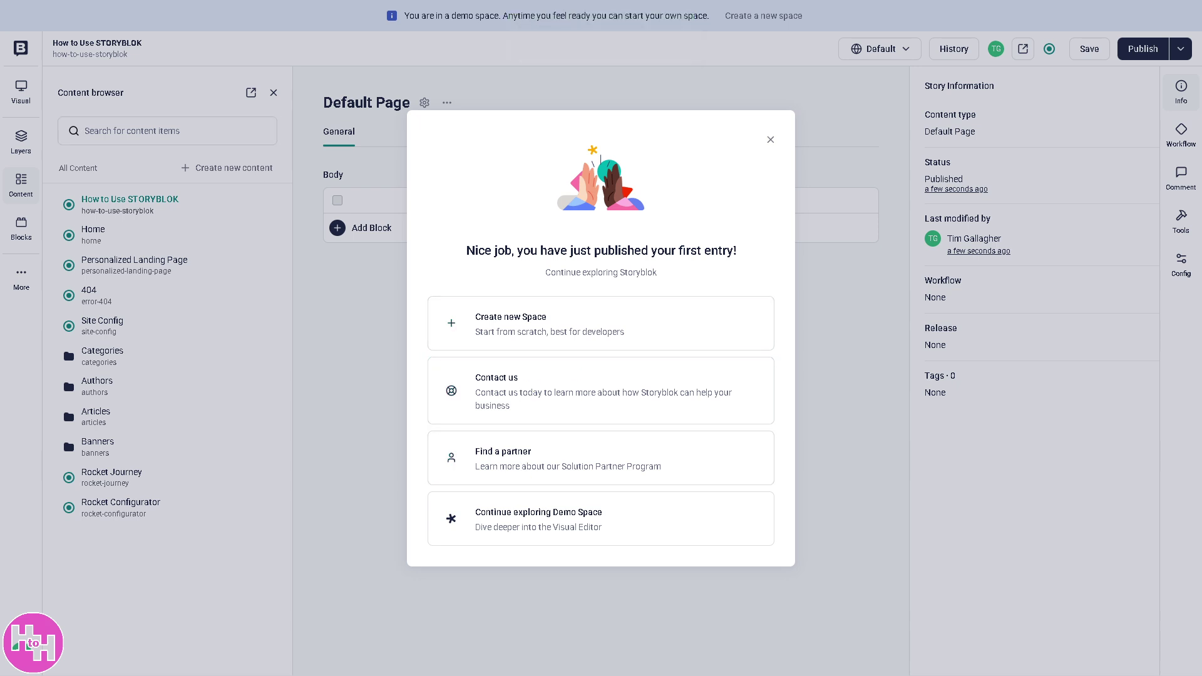
# Close the congratulations dialog, leave the story editor and go to the Block library.
pyautogui.press('Escape')
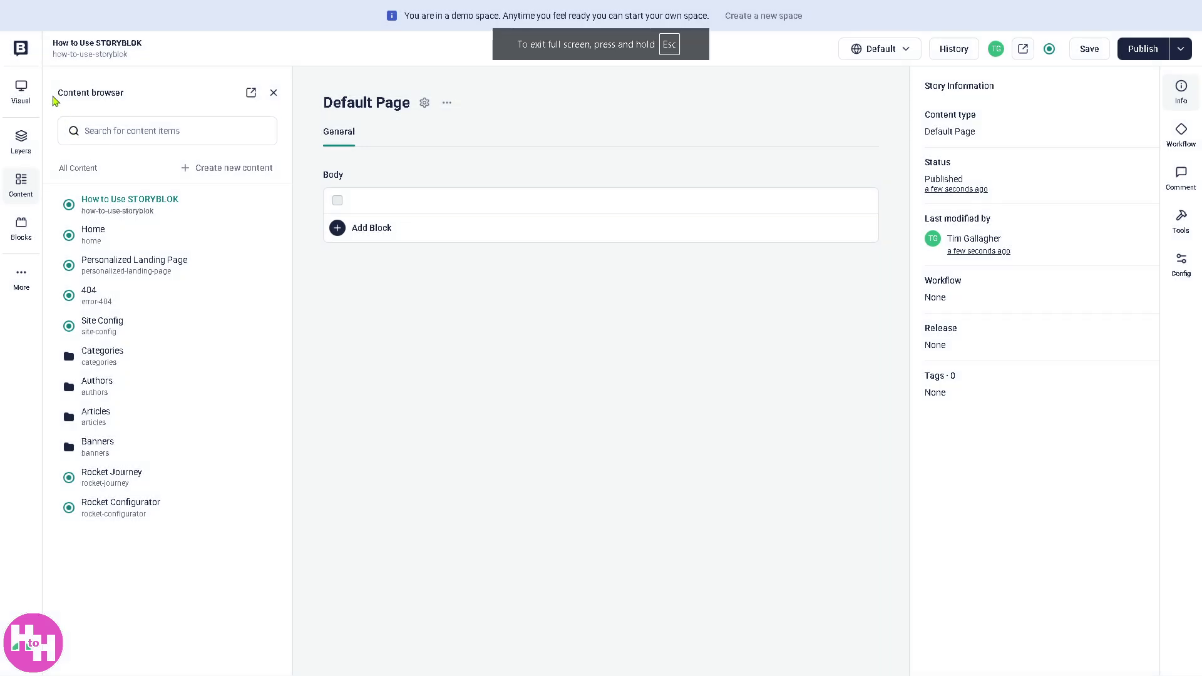
pyautogui.click(24, 52)
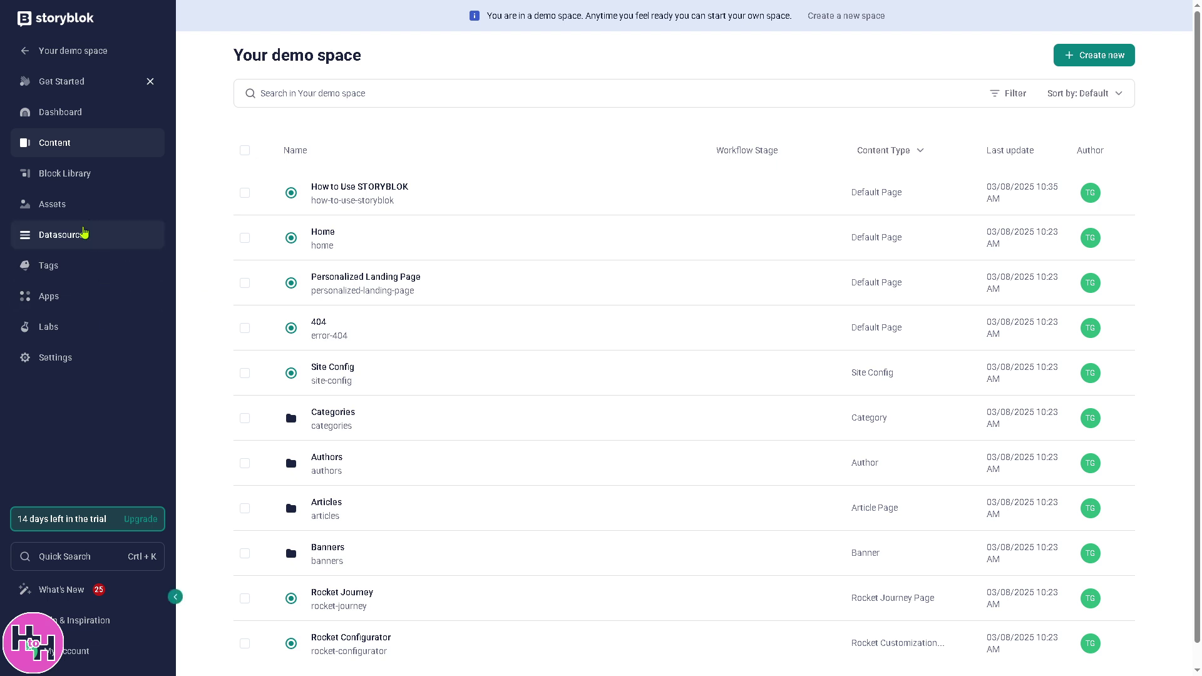
pyautogui.click(79, 178)
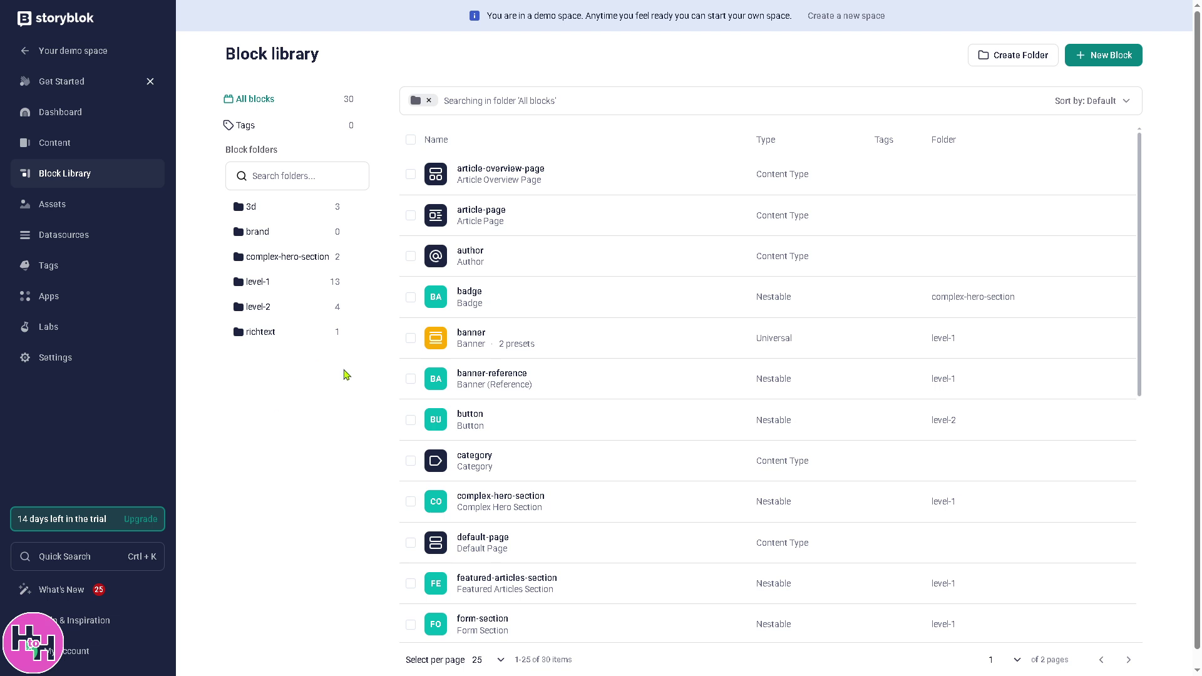
# Scroll through the Block library's list of 30 blocks.
pyautogui.moveTo(588, 339)
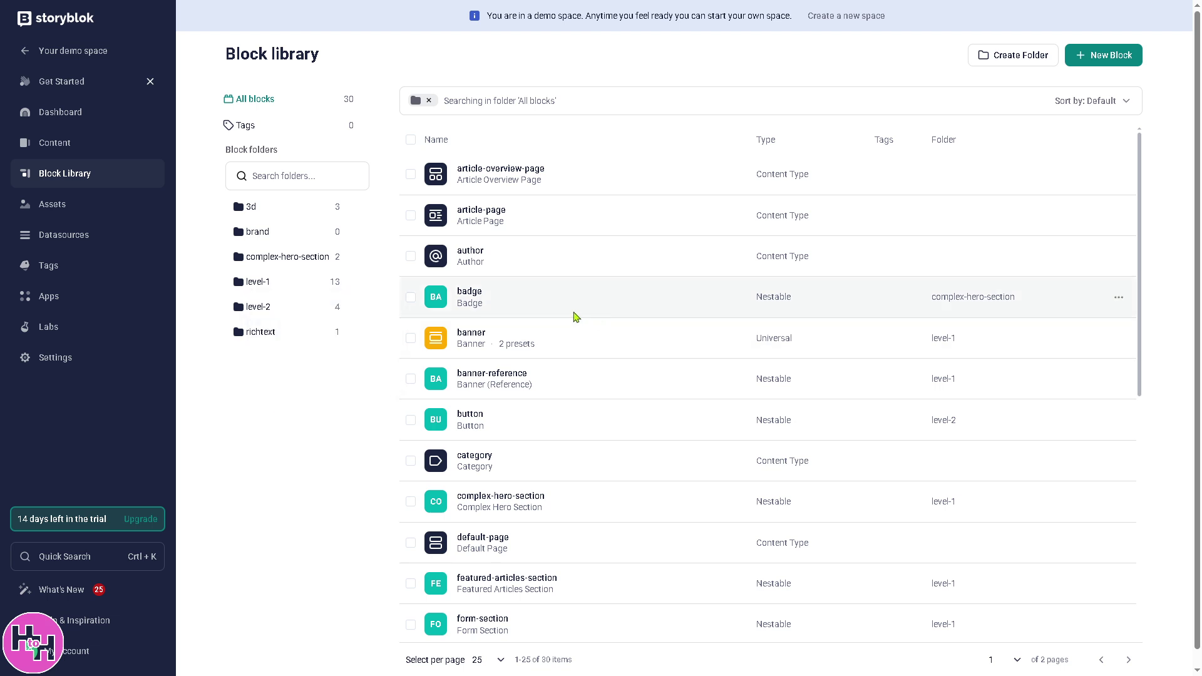
pyautogui.scroll(-3, 518, 290)
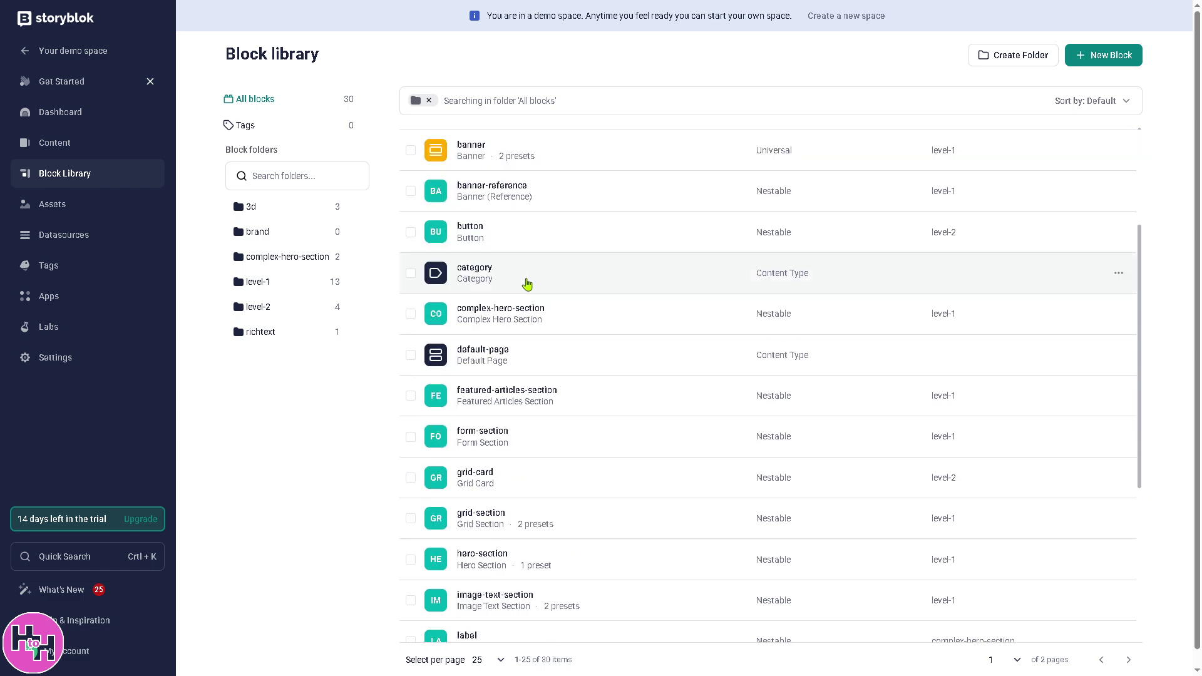
pyautogui.scroll(-3, 526, 285)
pyautogui.scroll(-1, 528, 282)
pyautogui.moveTo(526, 279)
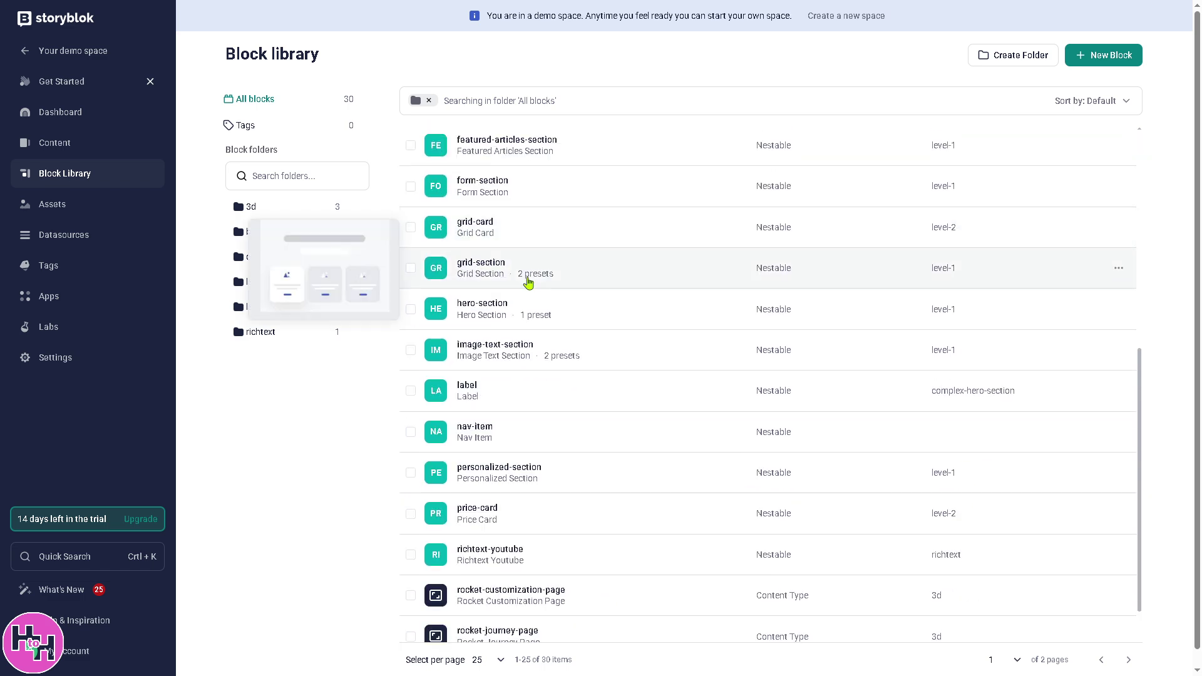
pyautogui.scroll(-1, 583, 280)
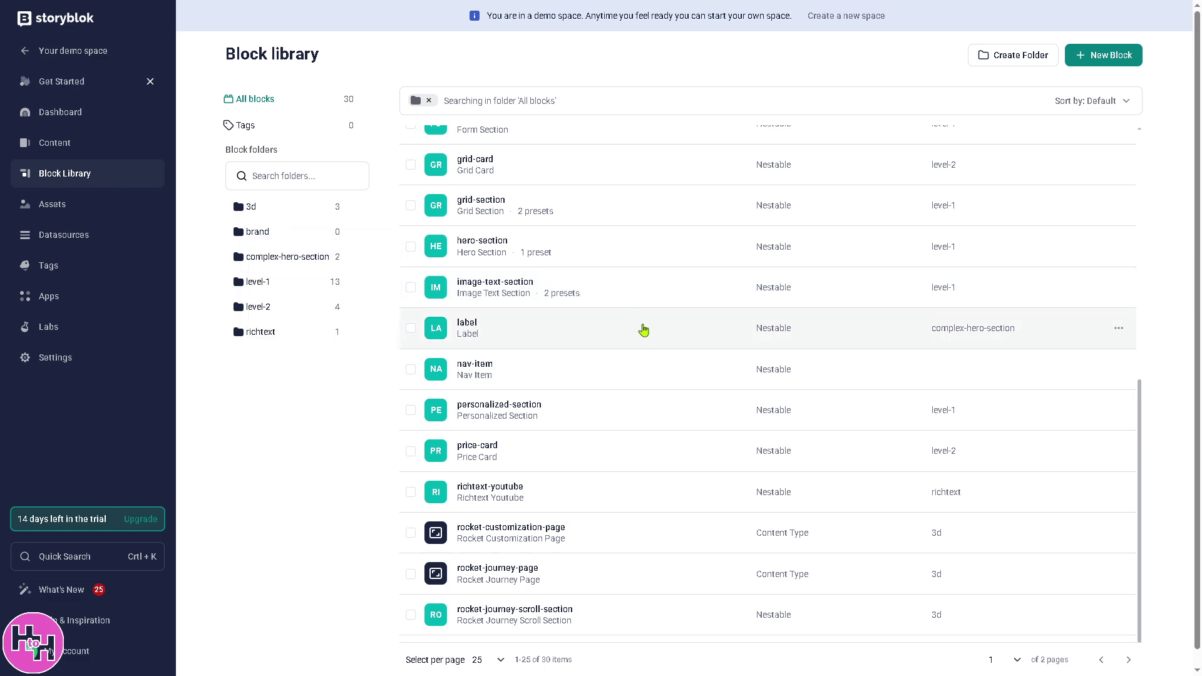
pyautogui.scroll(-1, 646, 340)
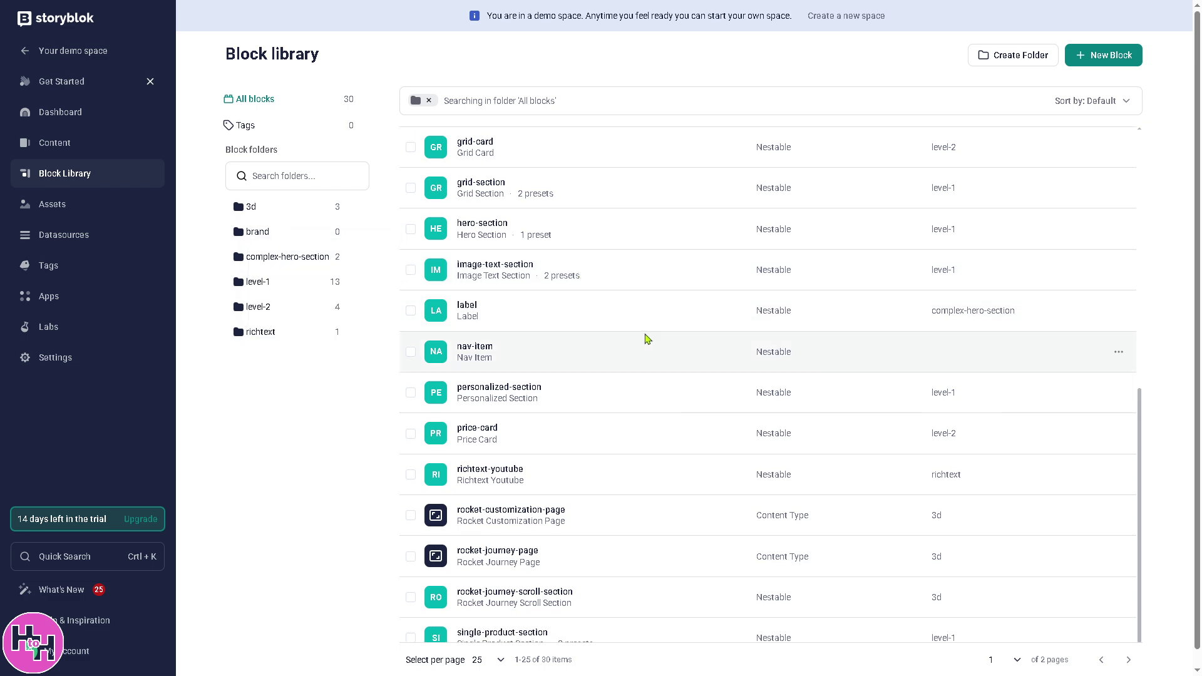
pyautogui.scroll(-1, 648, 339)
pyautogui.scroll(3, 645, 337)
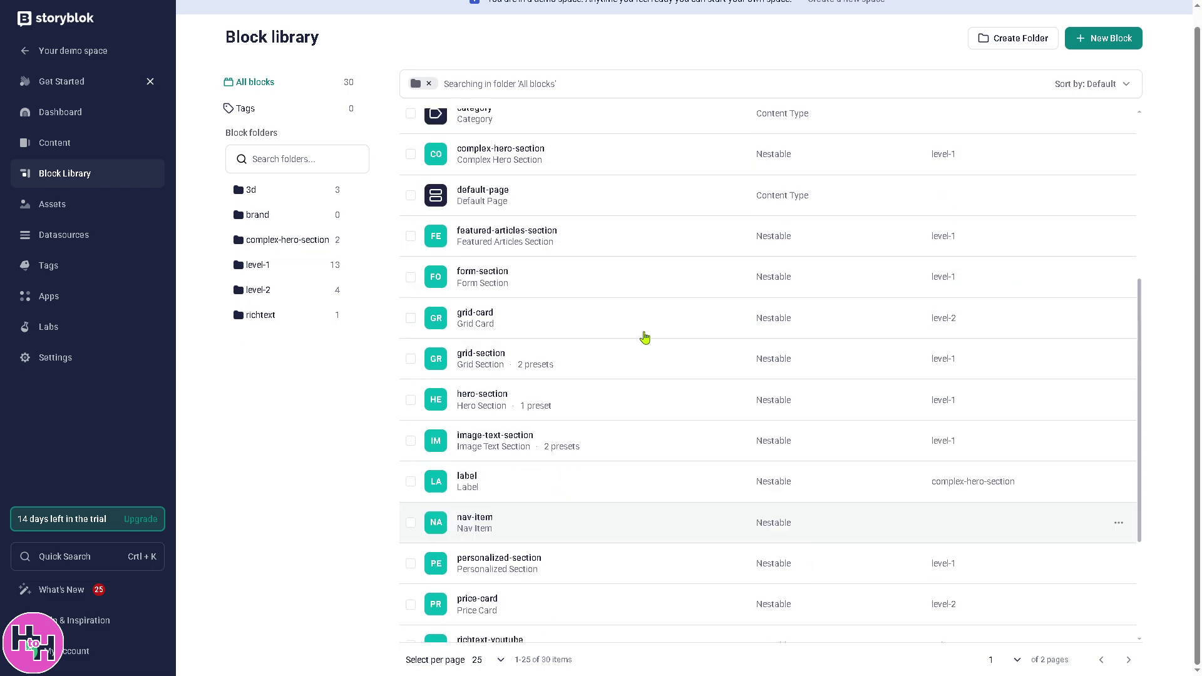
pyautogui.scroll(-3, 645, 337)
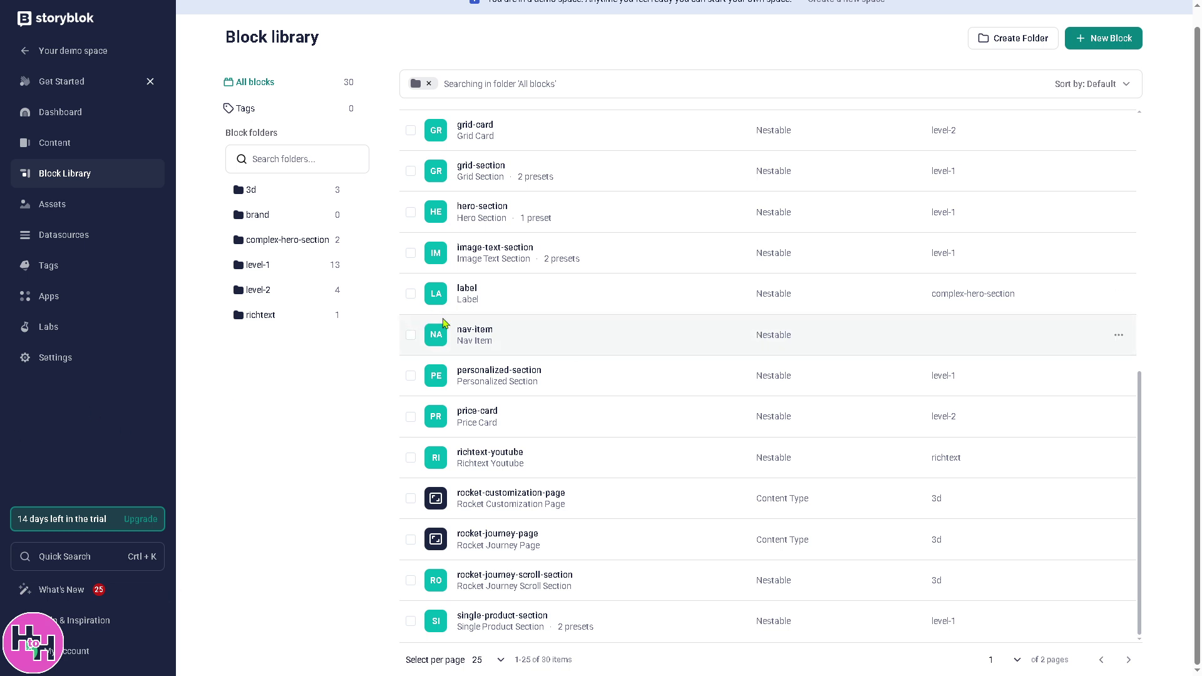
pyautogui.scroll(3, 1134, 125)
# Add a nestable block named HowtoHermione with a description, then close its field editor.
pyautogui.click(1104, 39)
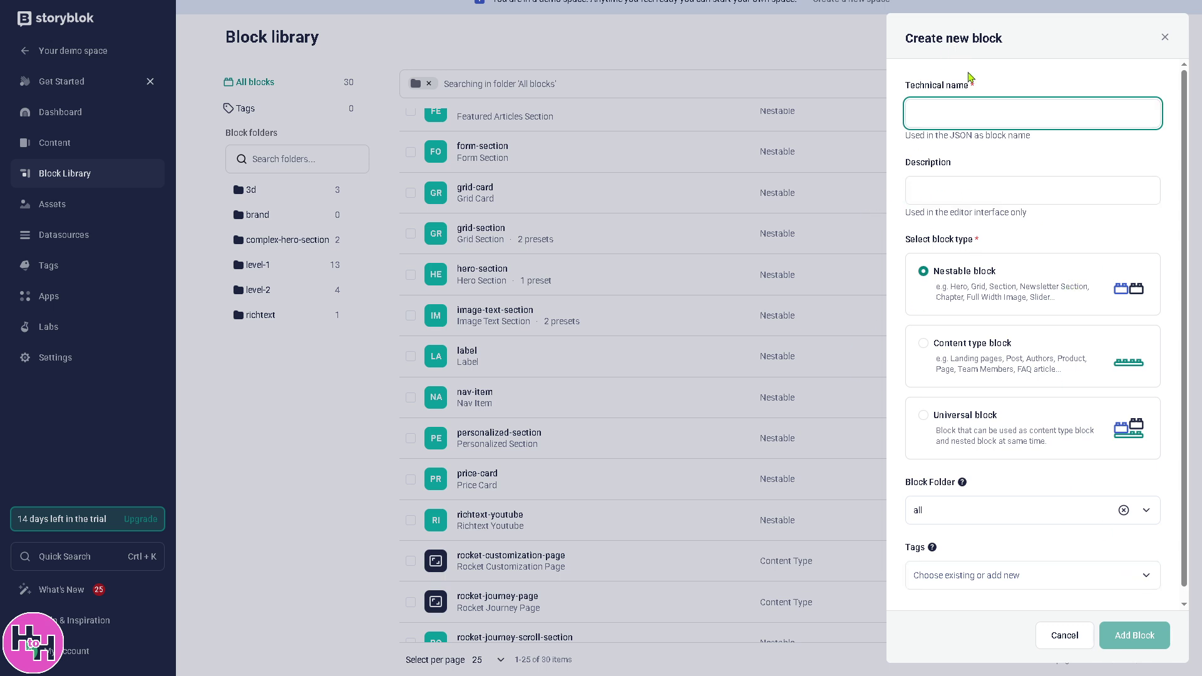
pyautogui.write('HowtoHermione')
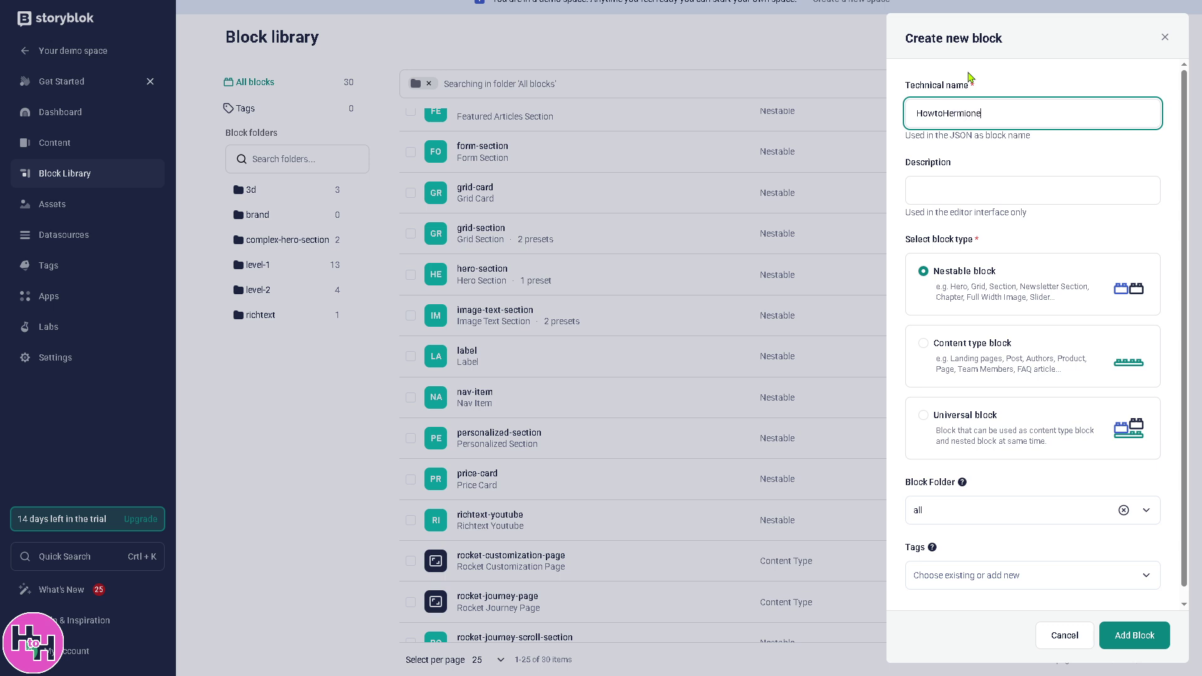
pyautogui.press('Tab')
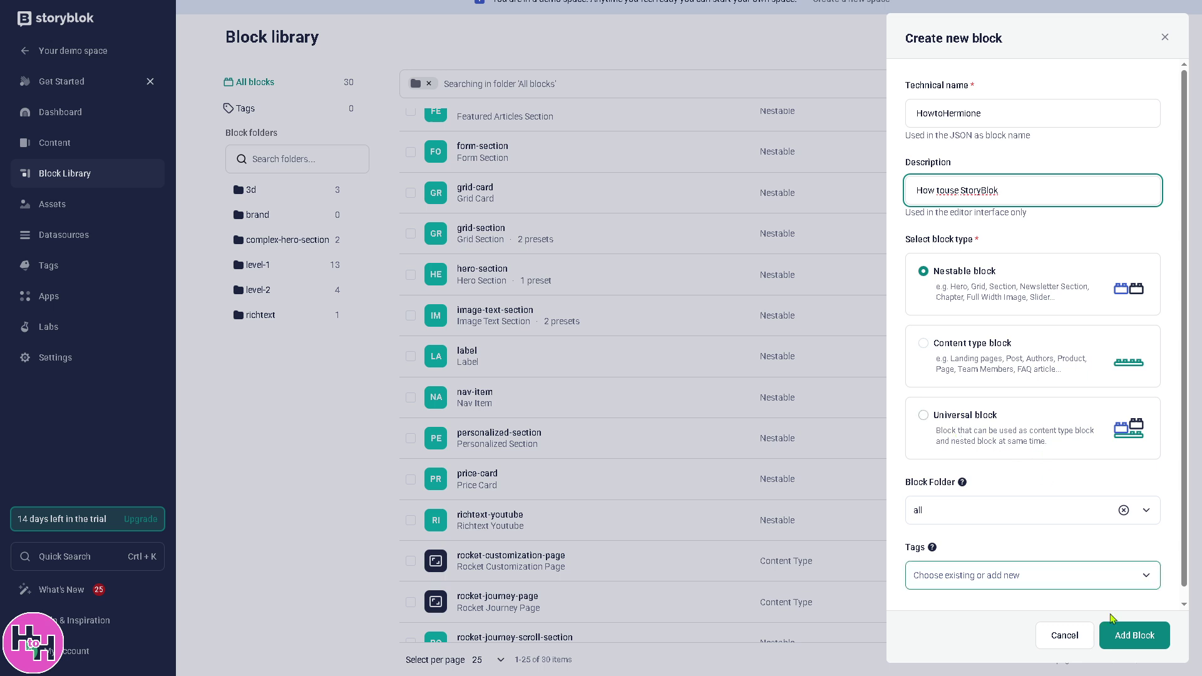
pyautogui.click(1124, 634)
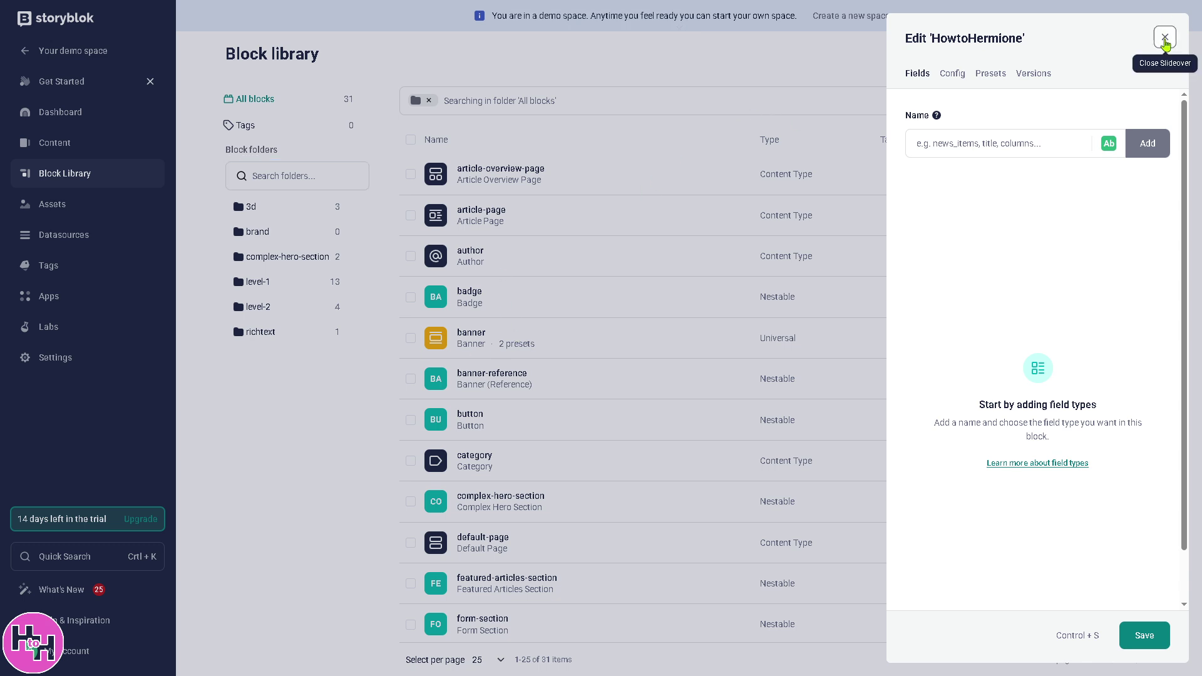
pyautogui.click(1165, 37)
# Upload the htoh-logo-update.png logo image into the Assets library.
pyautogui.click(52, 204)
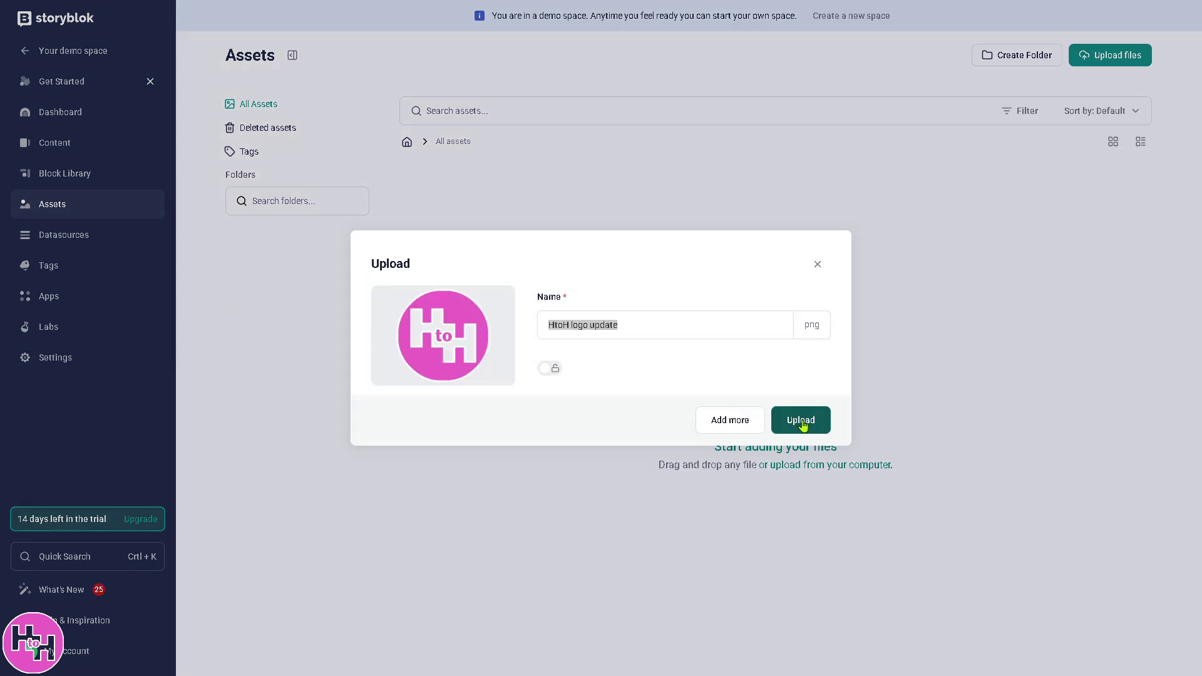
pyautogui.click(801, 421)
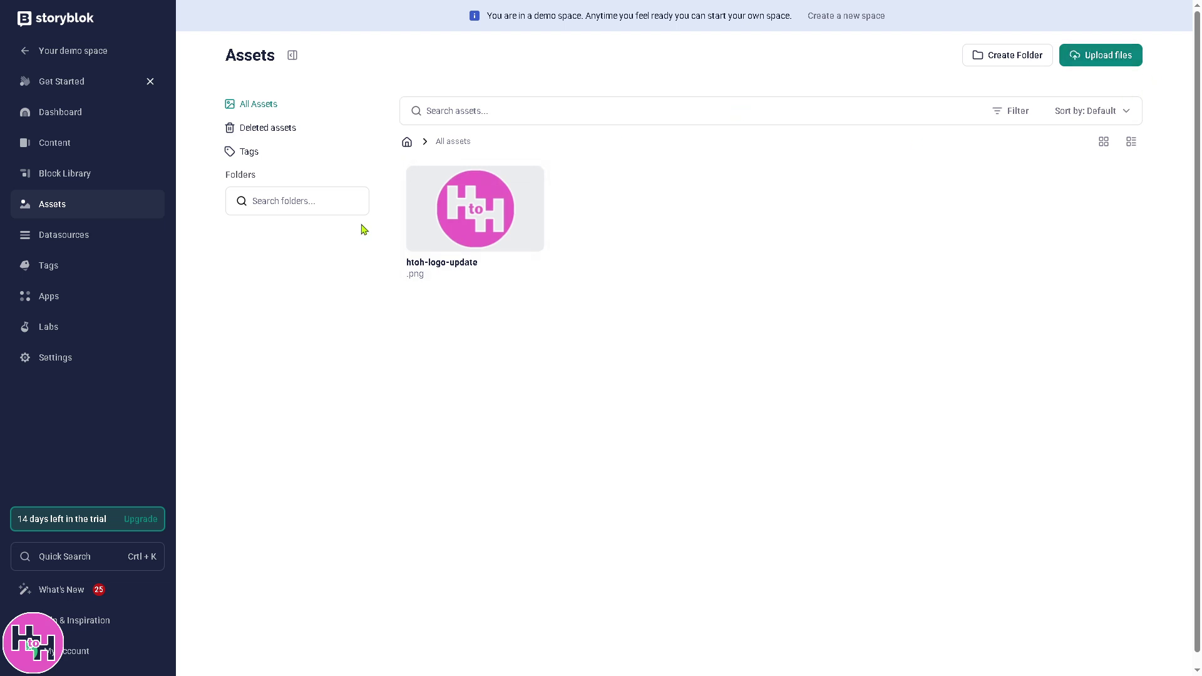
# Delete the Primary entry from the Colors datasource, then go to the space's Tags page.
pyautogui.click(69, 245)
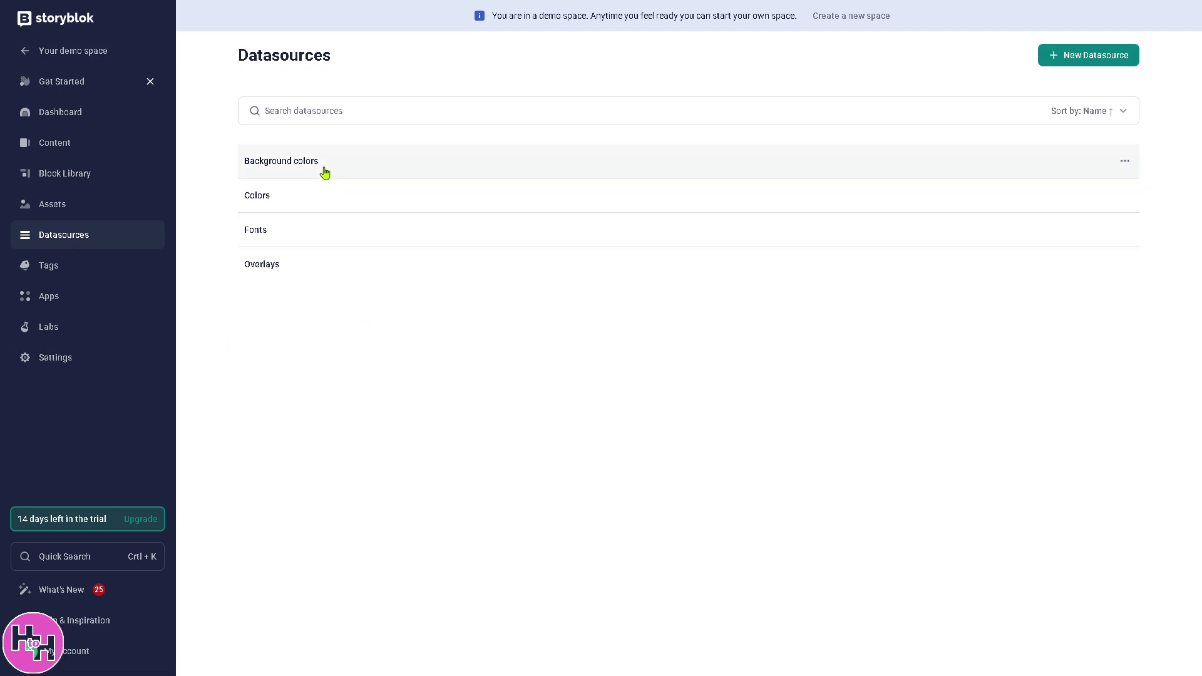
pyautogui.click(315, 208)
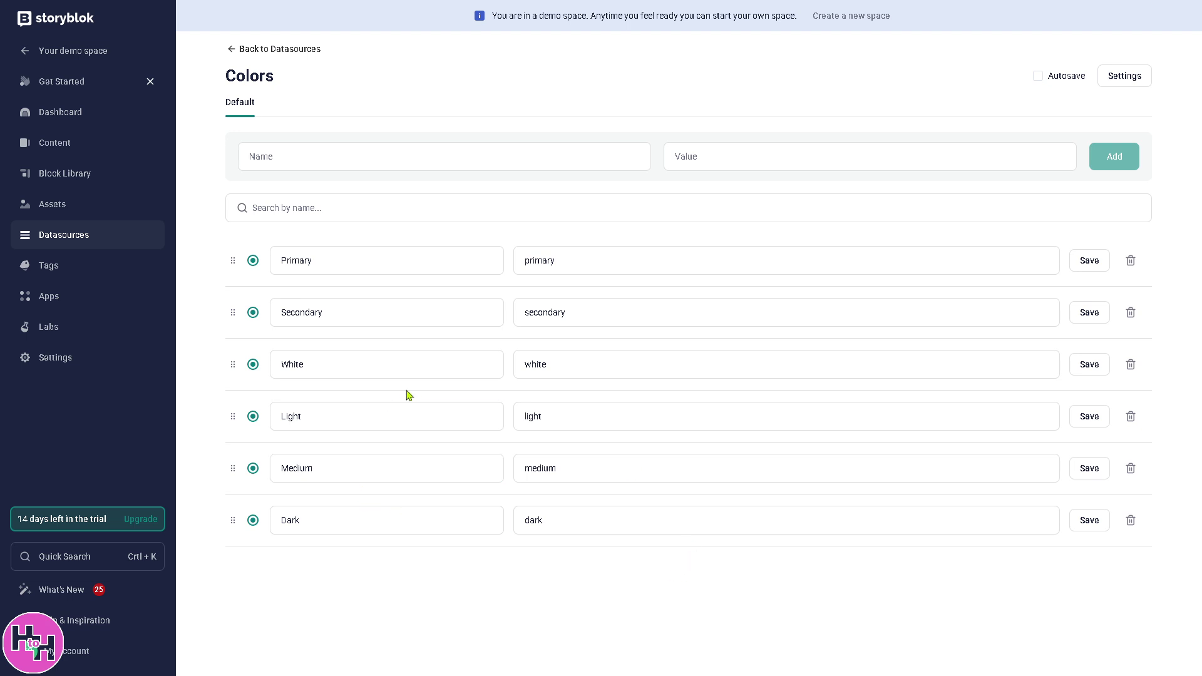
pyautogui.click(1131, 261)
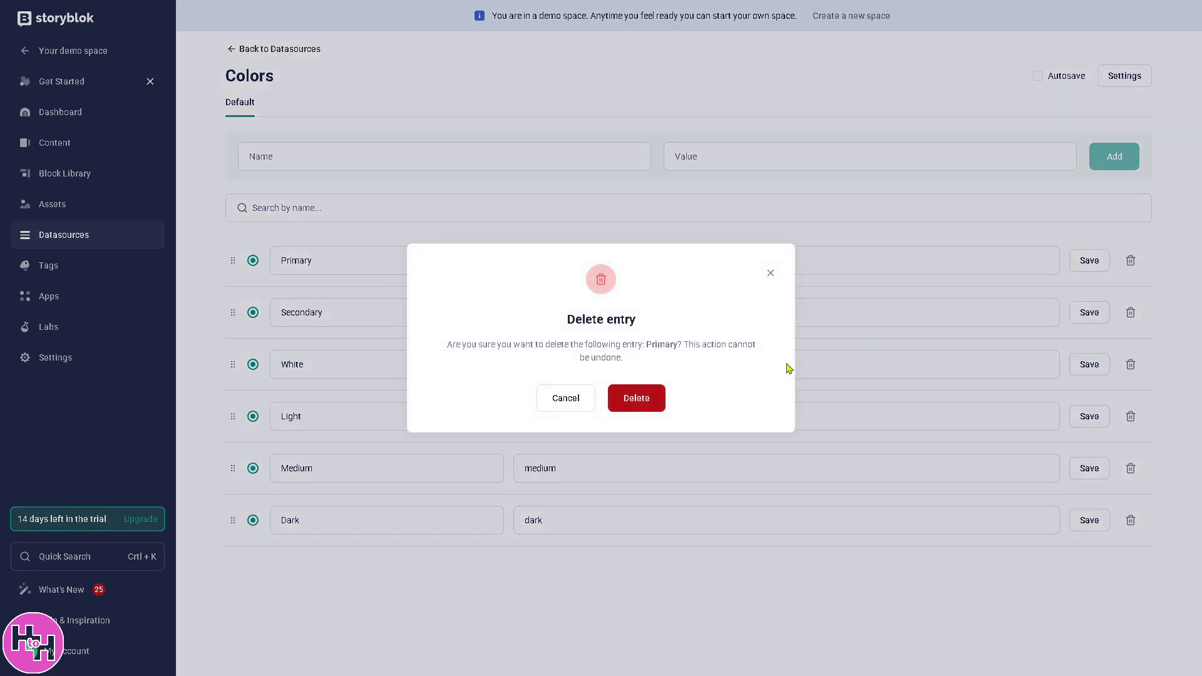
pyautogui.click(645, 402)
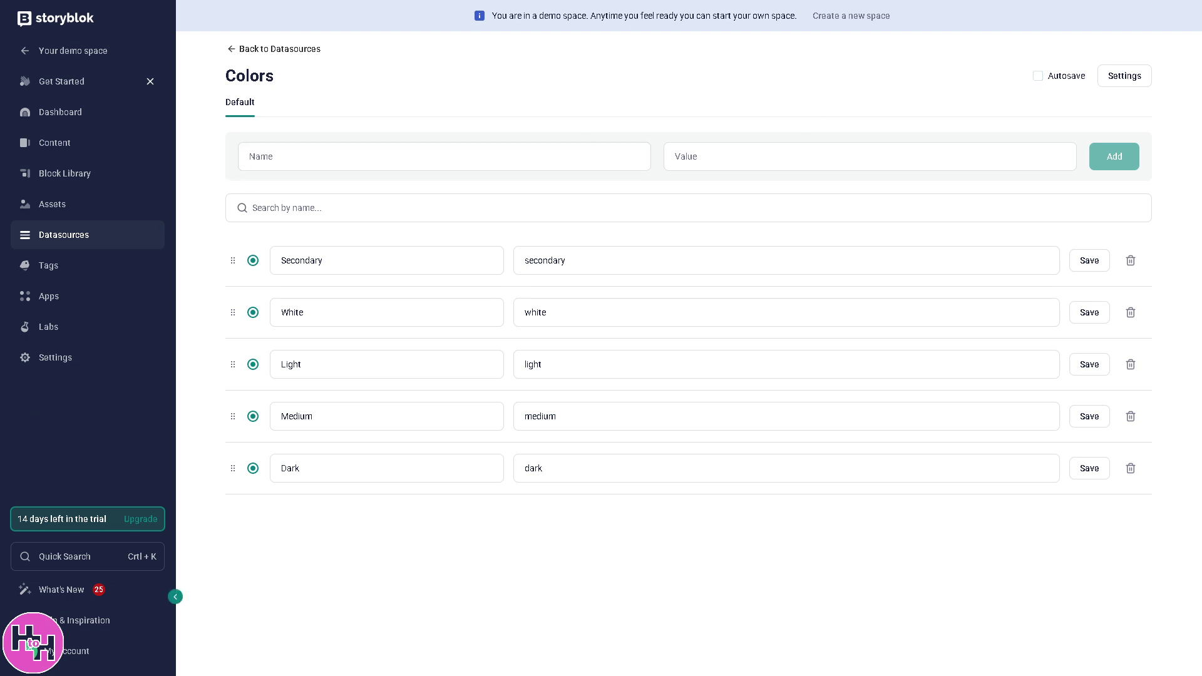
pyautogui.click(82, 276)
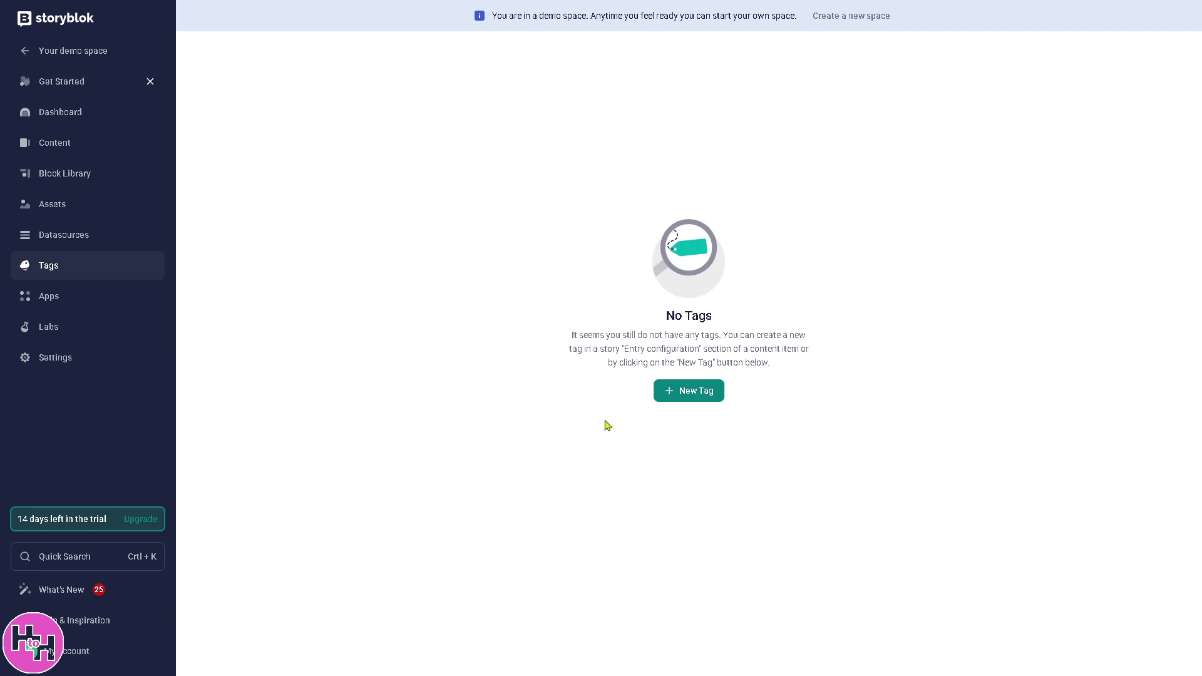
# Start a new tag named 'How to use StoryBlok' and assign the Top Five Discoveries story to it.
pyautogui.click(692, 393)
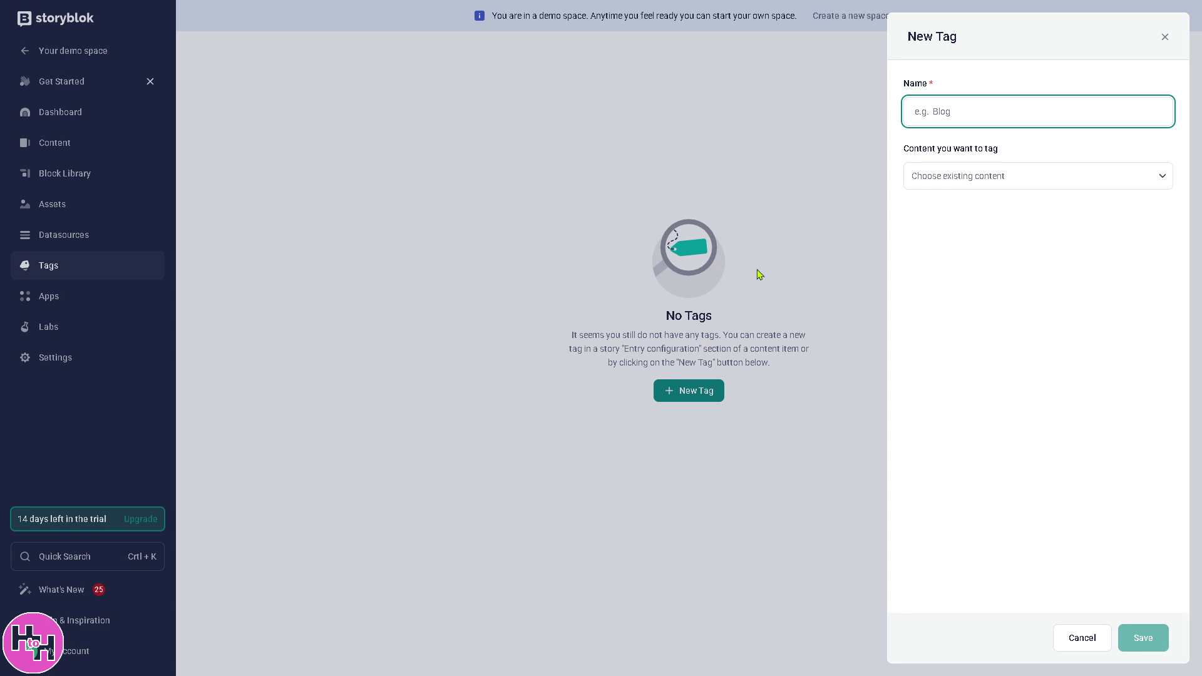
pyautogui.write('How to use Story')
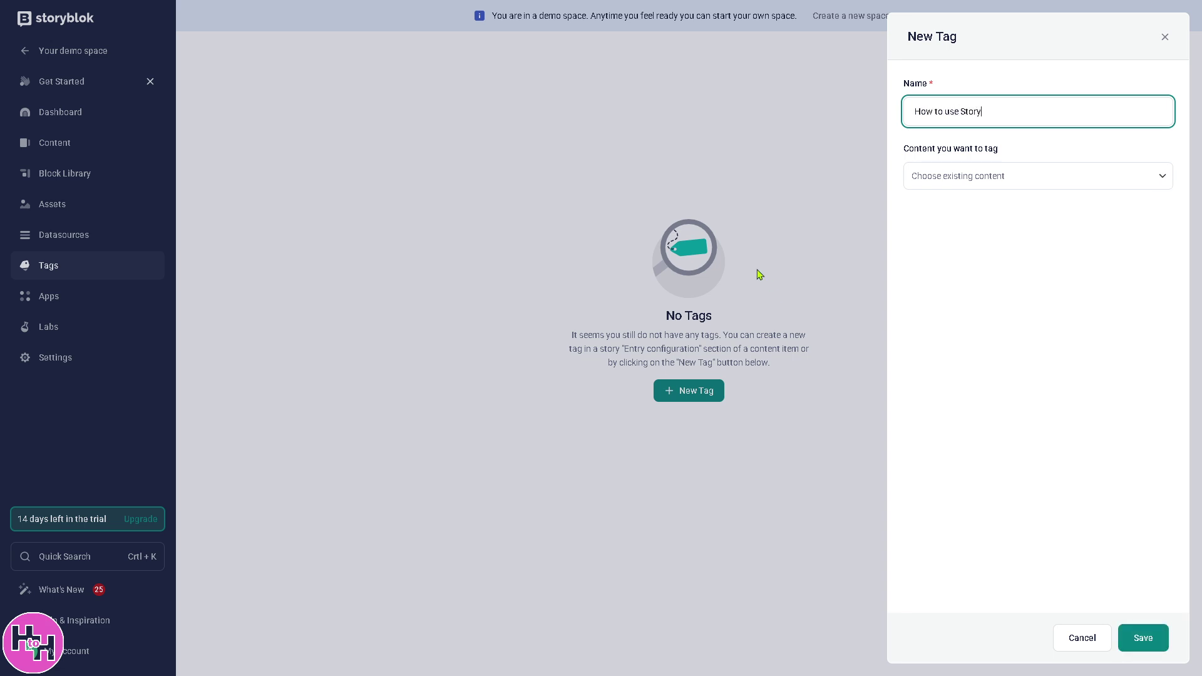
pyautogui.write('Blok')
pyautogui.click(1030, 188)
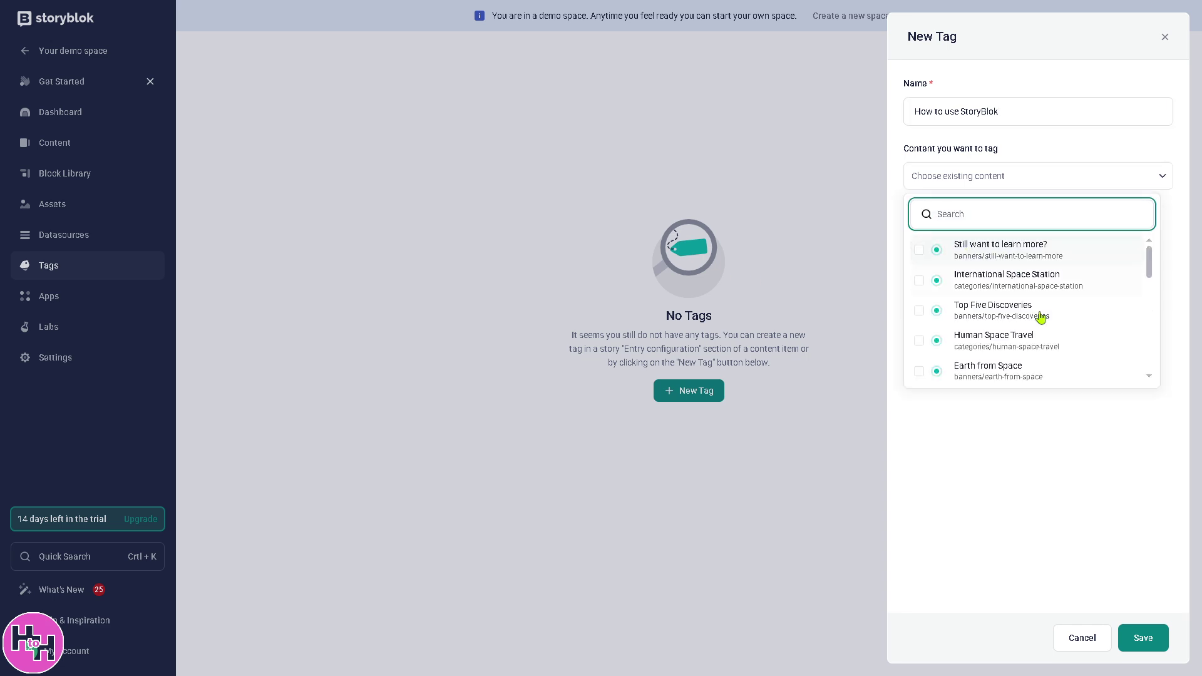
pyautogui.click(980, 314)
# Save the tag, select its row, and go to the App Directory.
pyautogui.click(1141, 637)
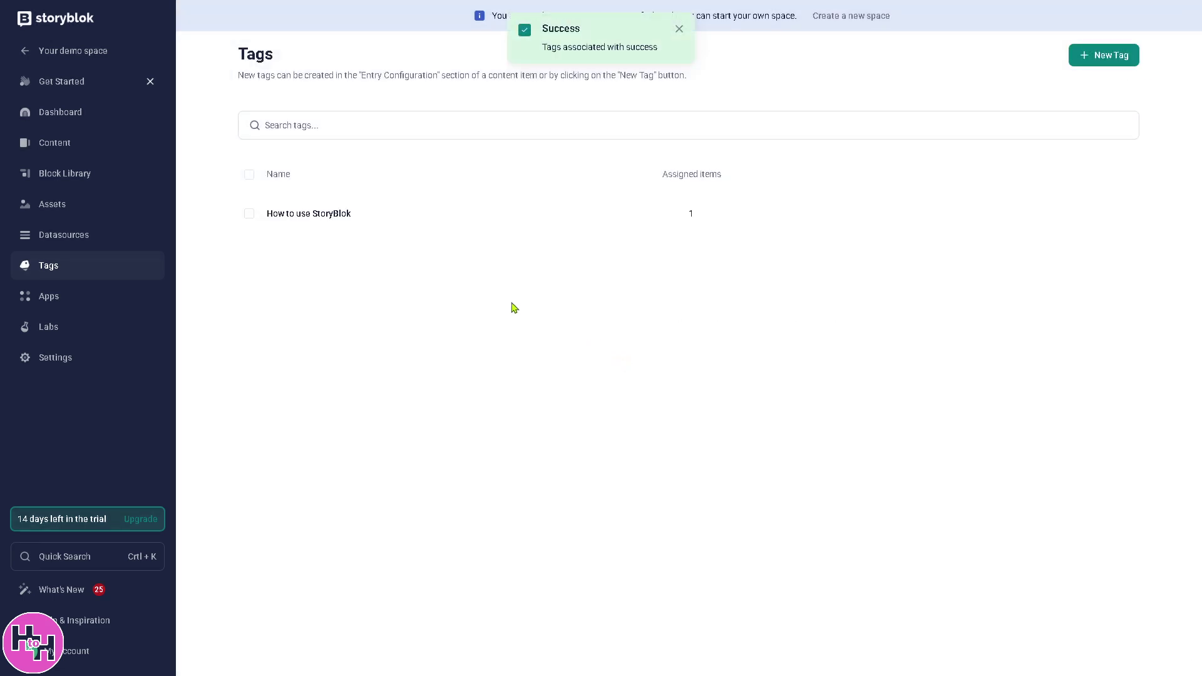
pyautogui.click(249, 213)
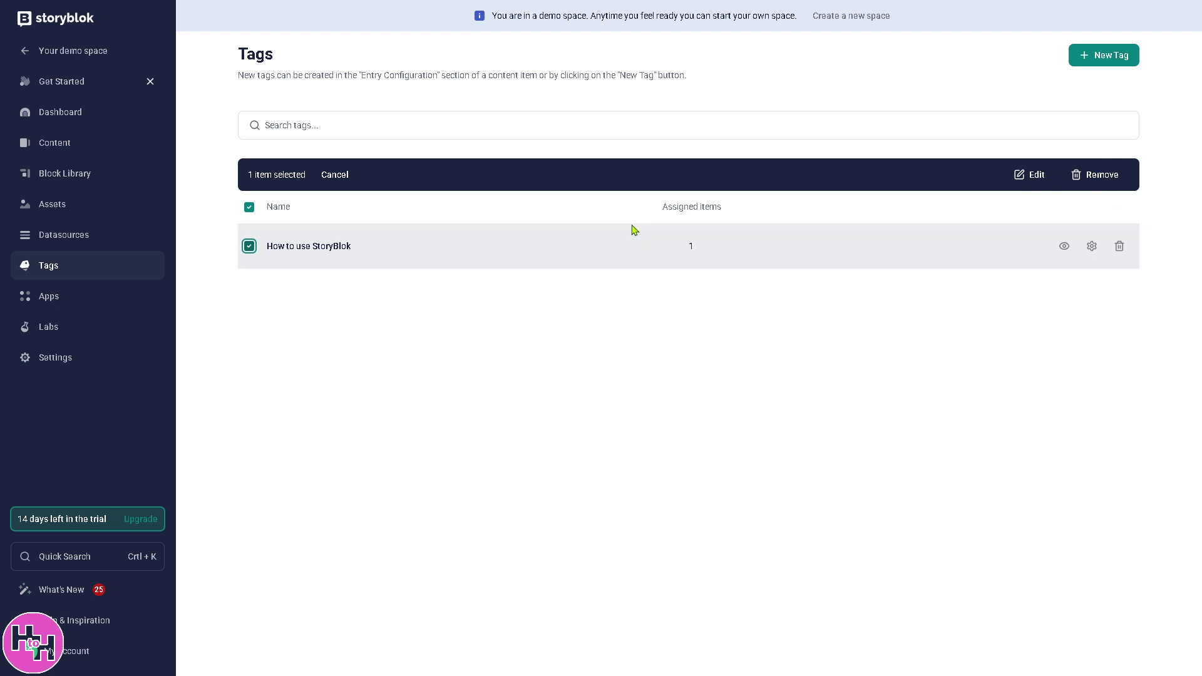
pyautogui.click(49, 296)
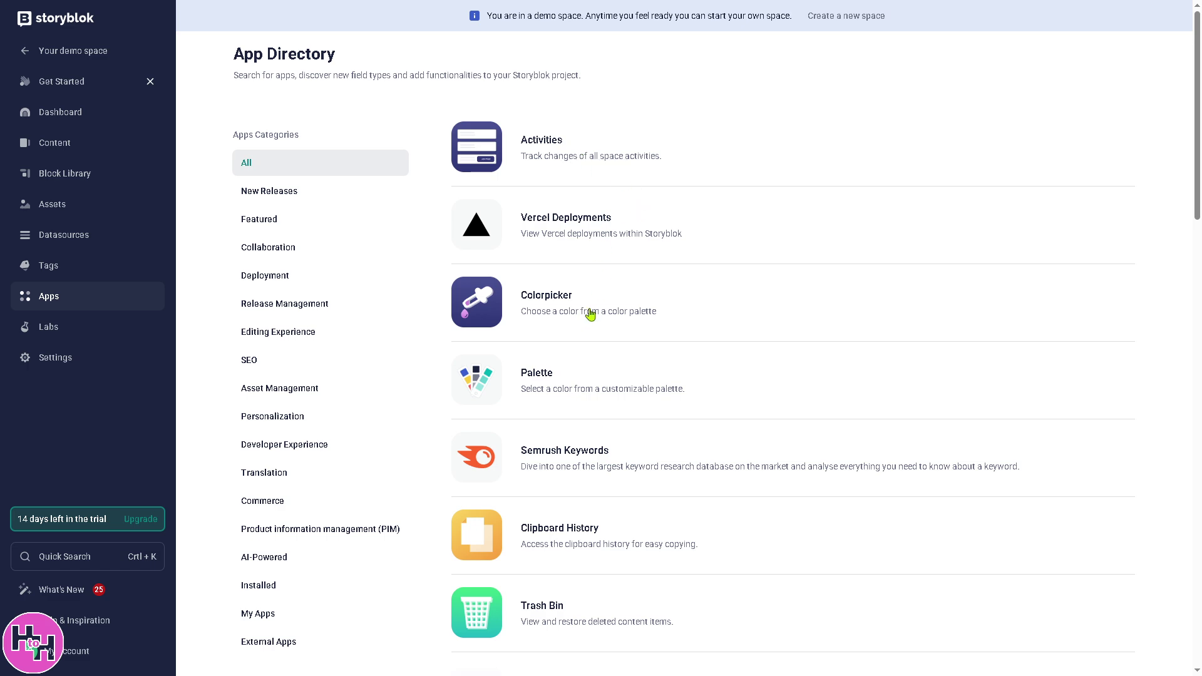
# Scroll the App Directory down to Releases, Export Translatable Fields and Broken Links Checker.
pyautogui.scroll(-2, 614, 349)
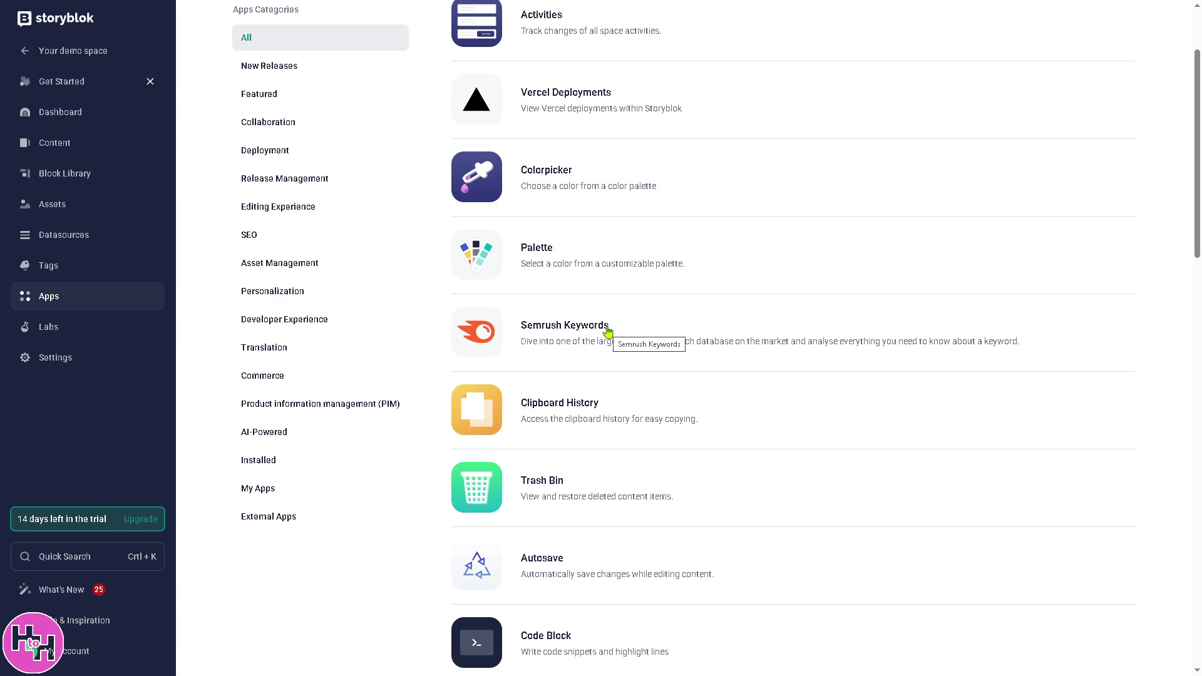
pyautogui.scroll(-5, 617, 360)
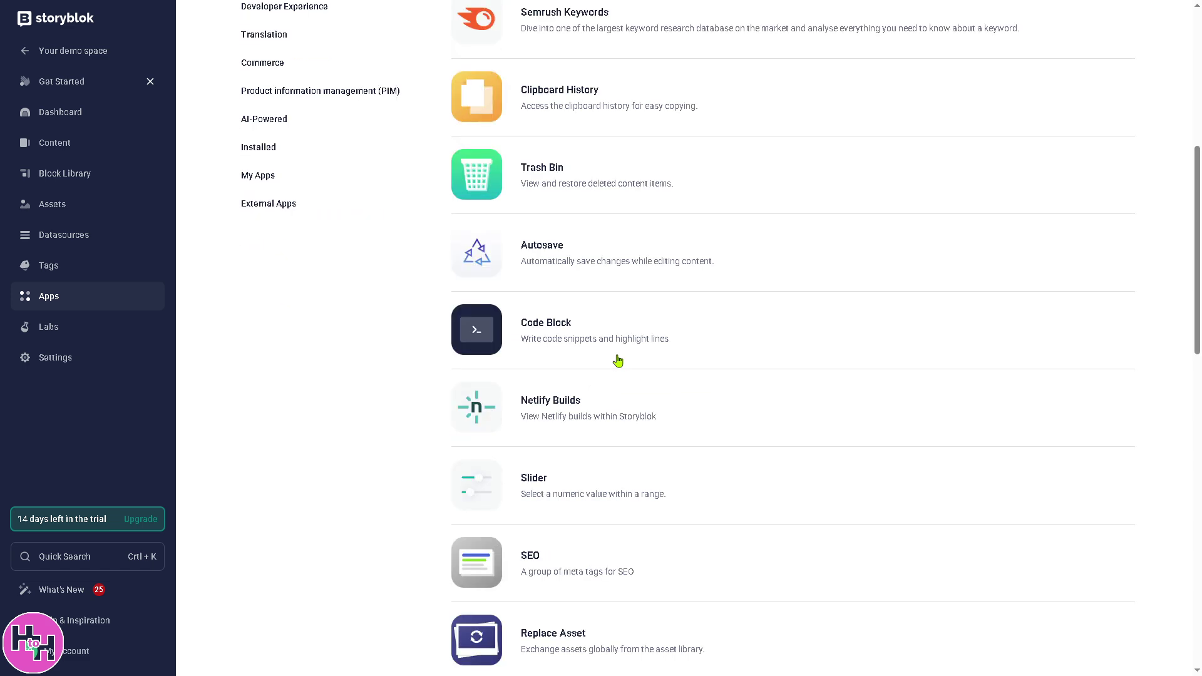
pyautogui.scroll(-5, 617, 361)
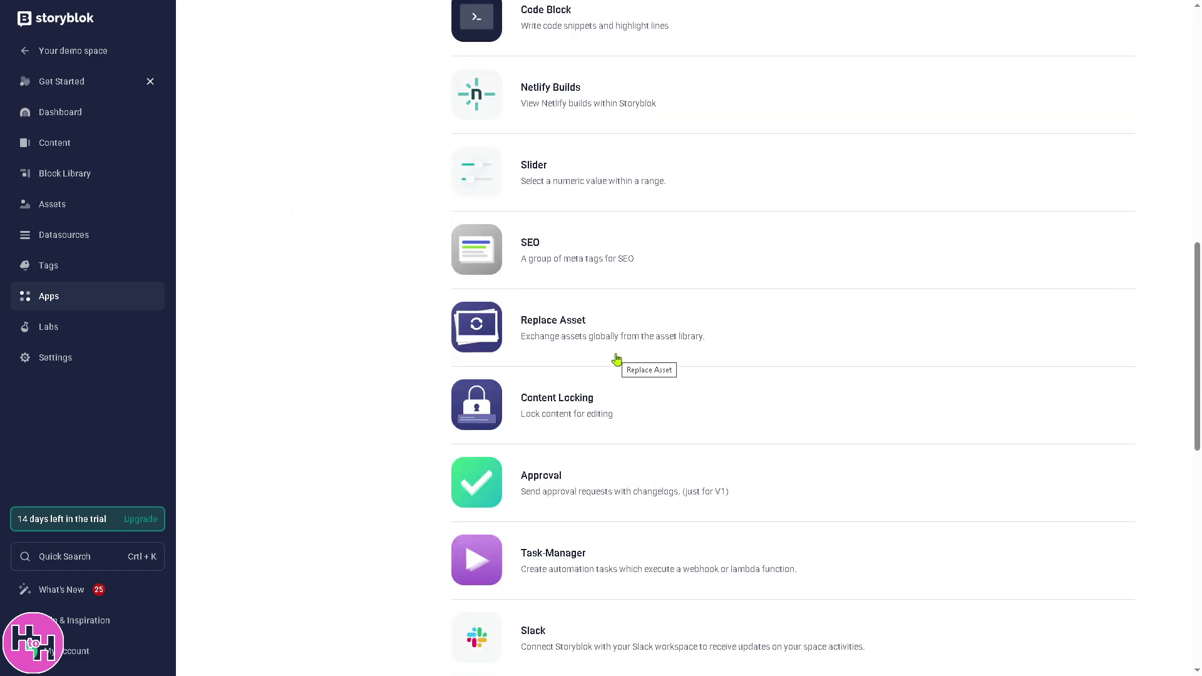
pyautogui.scroll(-3, 617, 359)
pyautogui.scroll(-1, 601, 360)
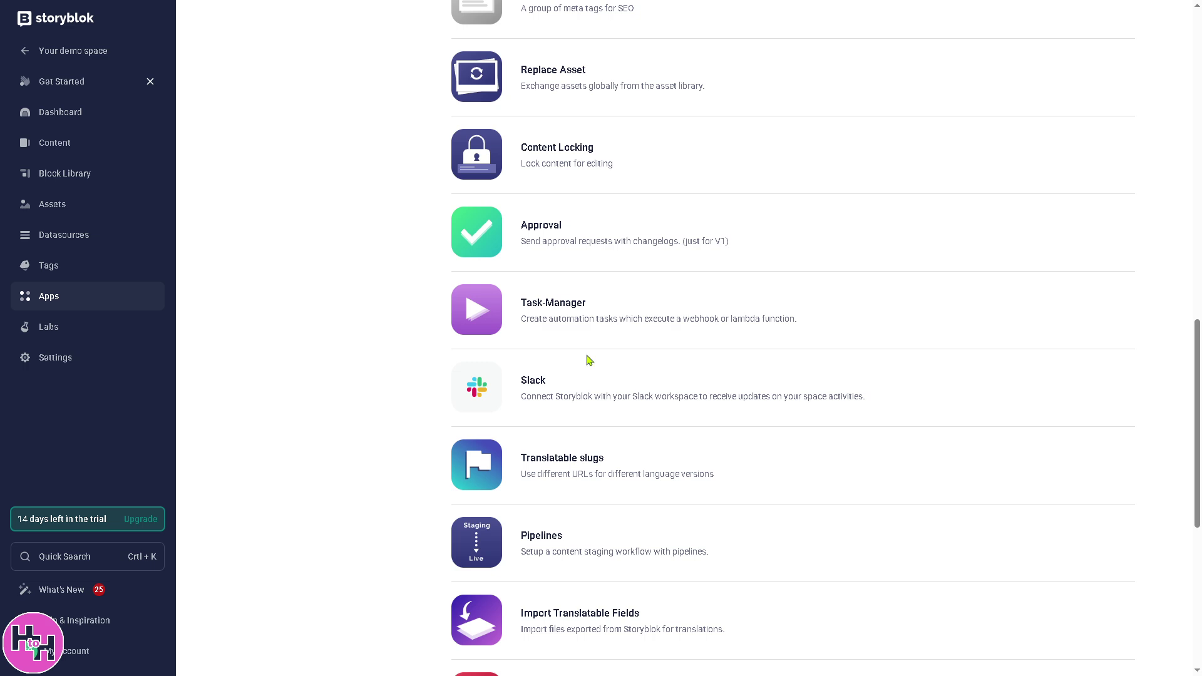
pyautogui.scroll(-2, 607, 398)
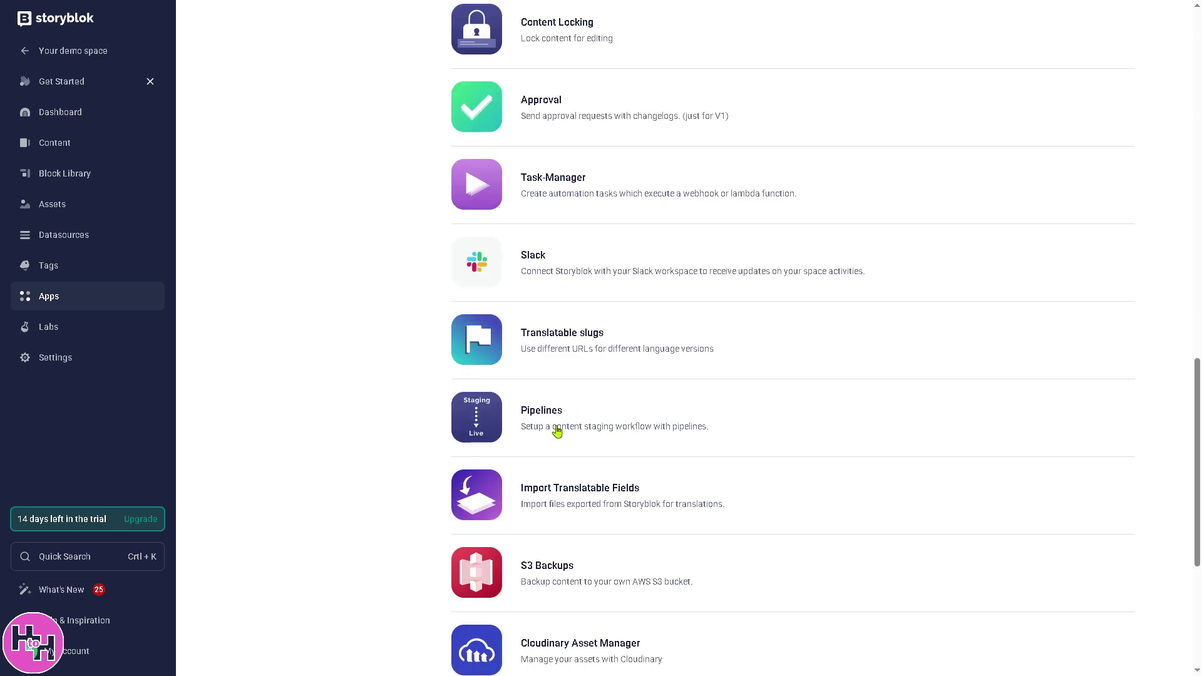
pyautogui.scroll(-3, 557, 431)
pyautogui.scroll(-2, 587, 443)
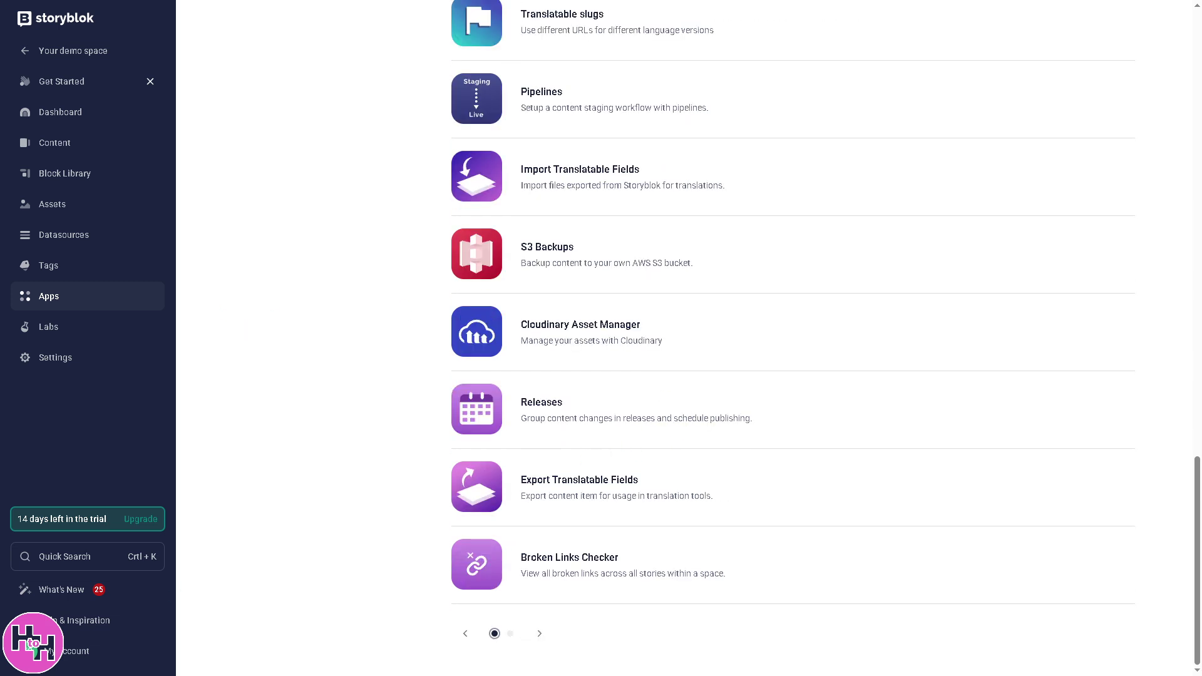
# Browse the Labs page's Ideation Room, AI Translations and Concept Room feature cards.
pyautogui.click(48, 327)
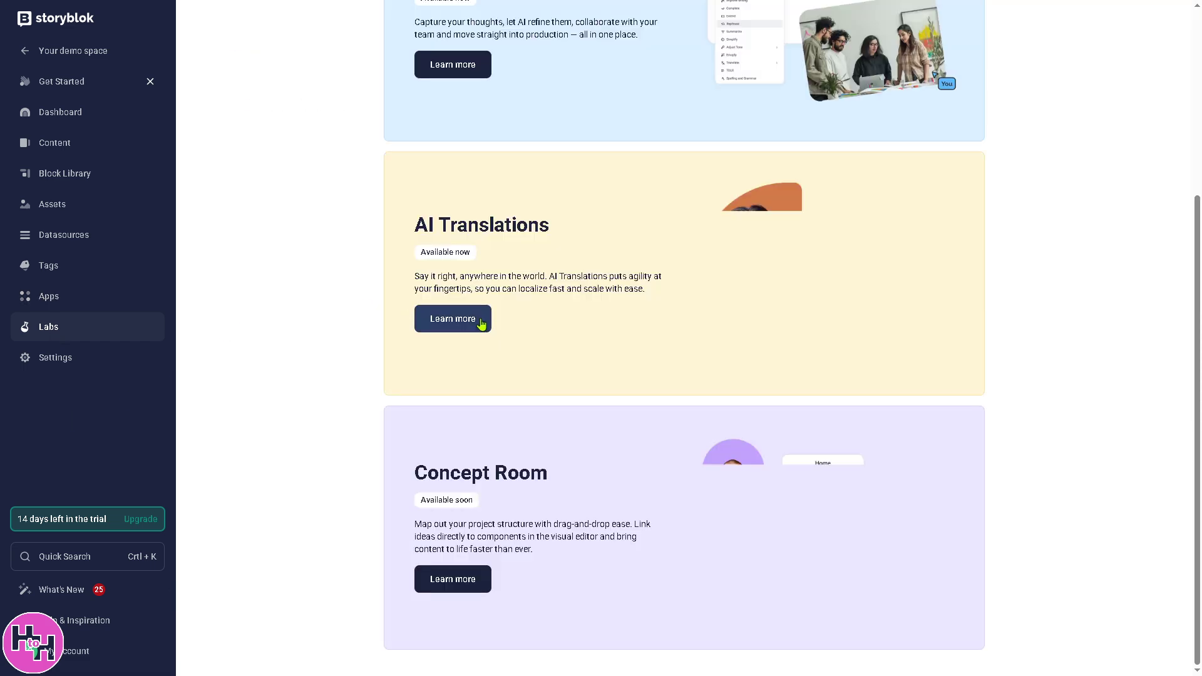
pyautogui.scroll(3, 478, 319)
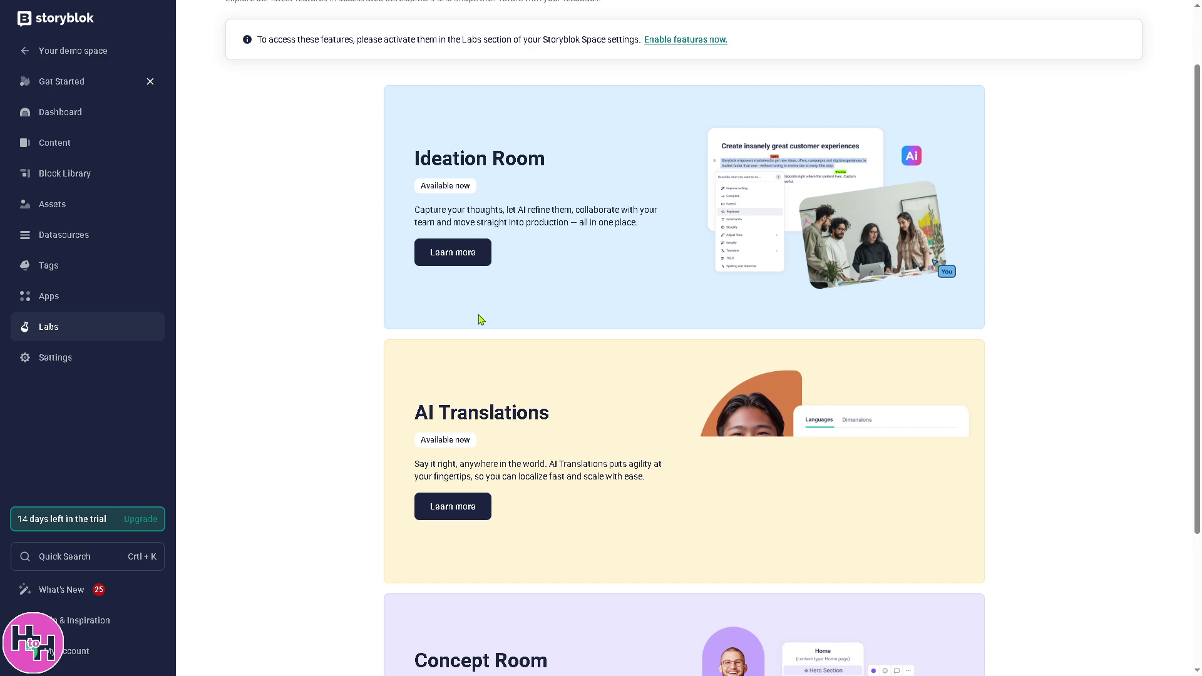
pyautogui.scroll(-1, 509, 343)
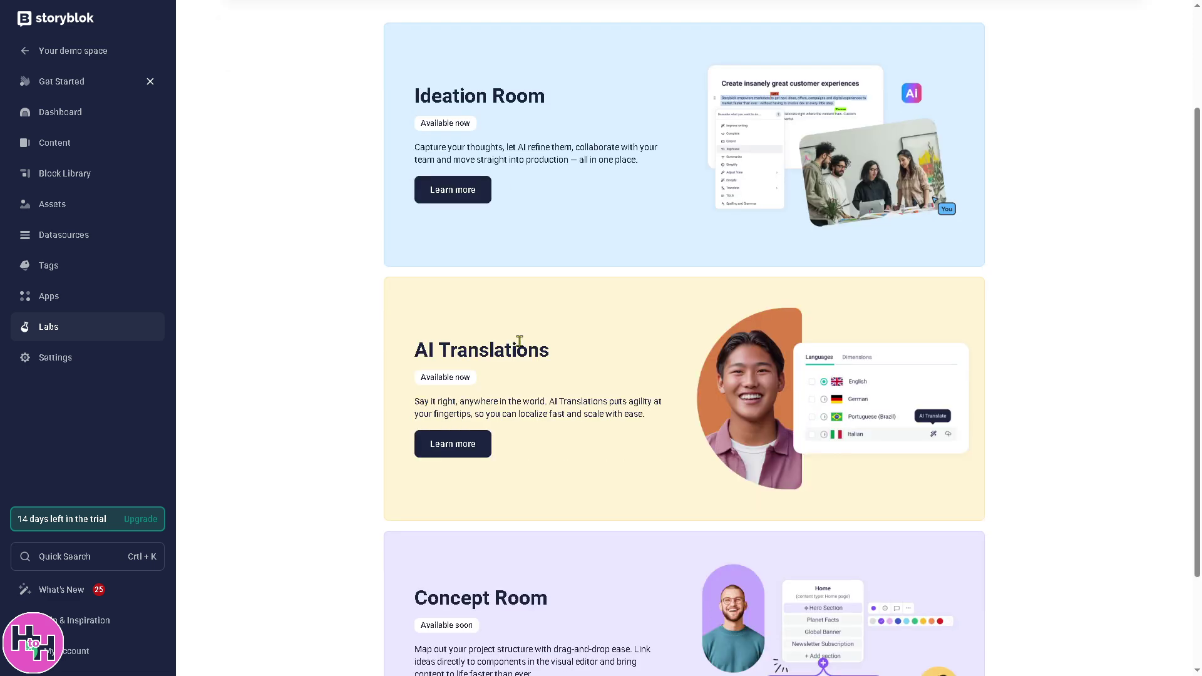
pyautogui.scroll(-2, 521, 342)
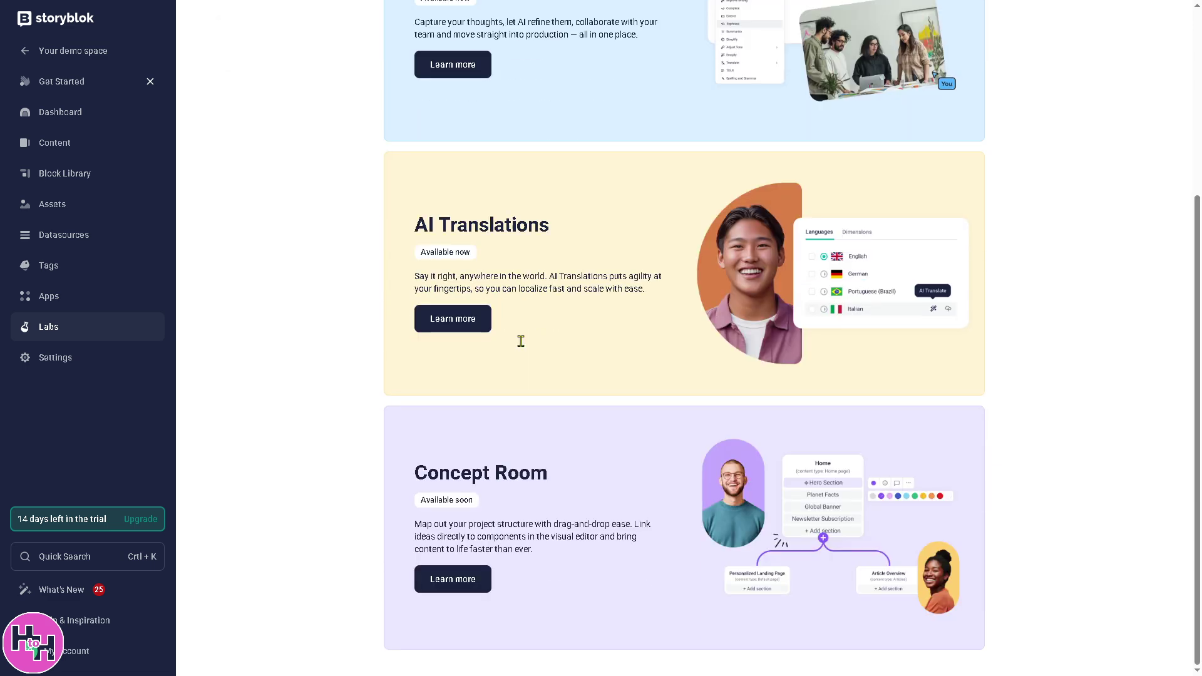
# Open Settings > Subscription and highlight the current trial plan ending March 22, 2025.
pyautogui.click(73, 359)
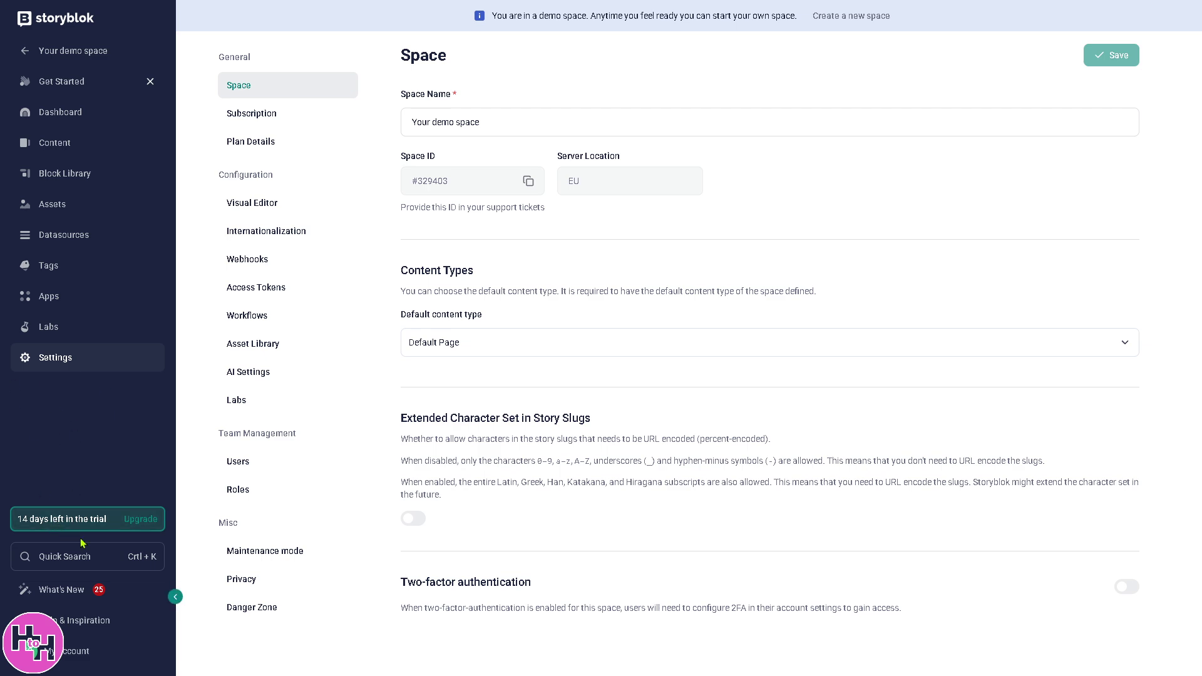
pyautogui.click(54, 526)
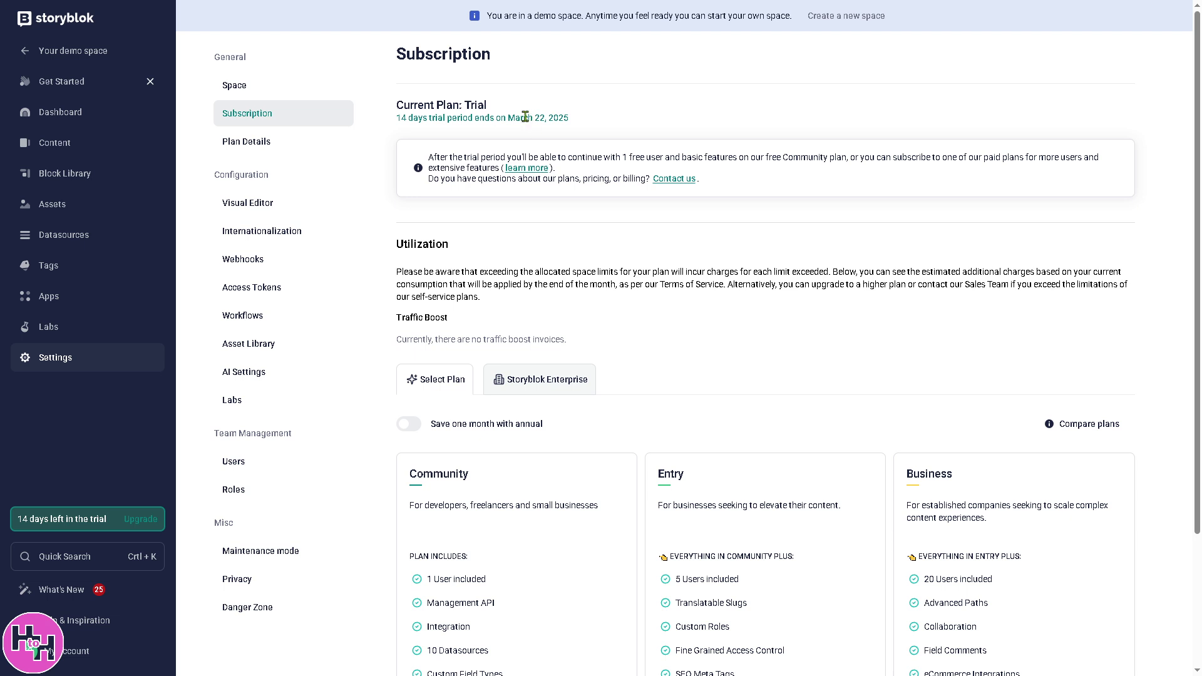
pyautogui.moveTo(399, 106); pyautogui.dragTo(641, 135)
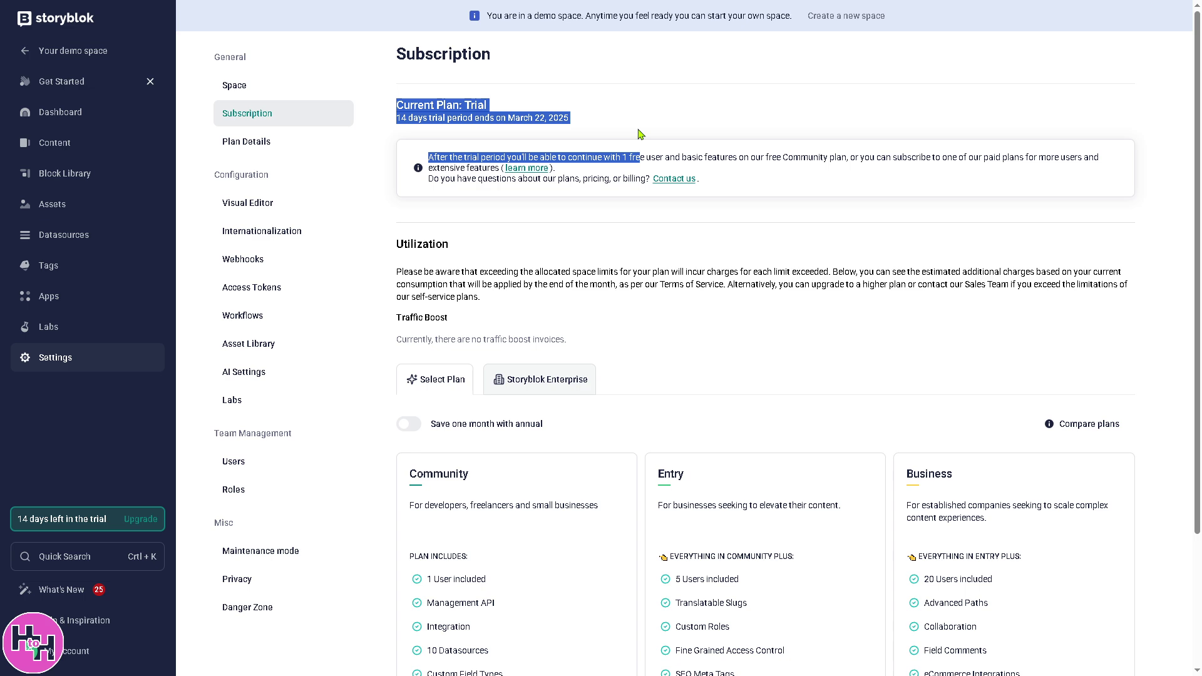
# Scroll down to the Community, Entry (€99/month) and Business (€849/month) plan cards.
pyautogui.scroll(-1, 687, 432)
pyautogui.scroll(-2, 663, 424)
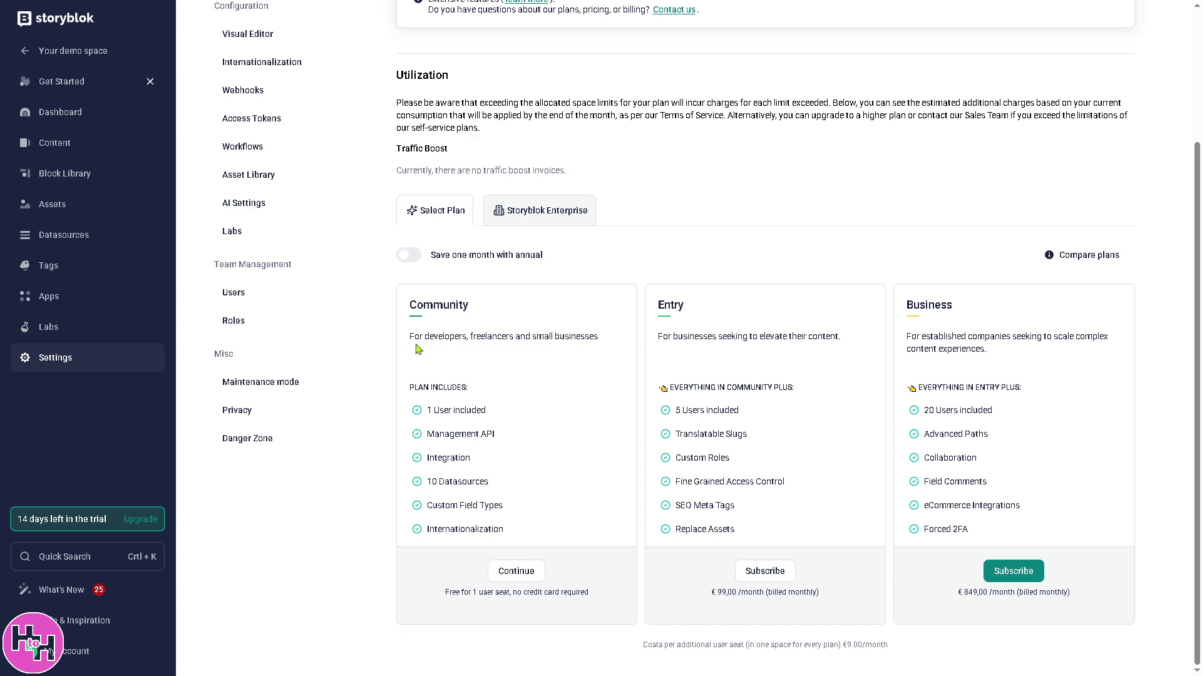
pyautogui.moveTo(416, 347); pyautogui.dragTo(397, 13)
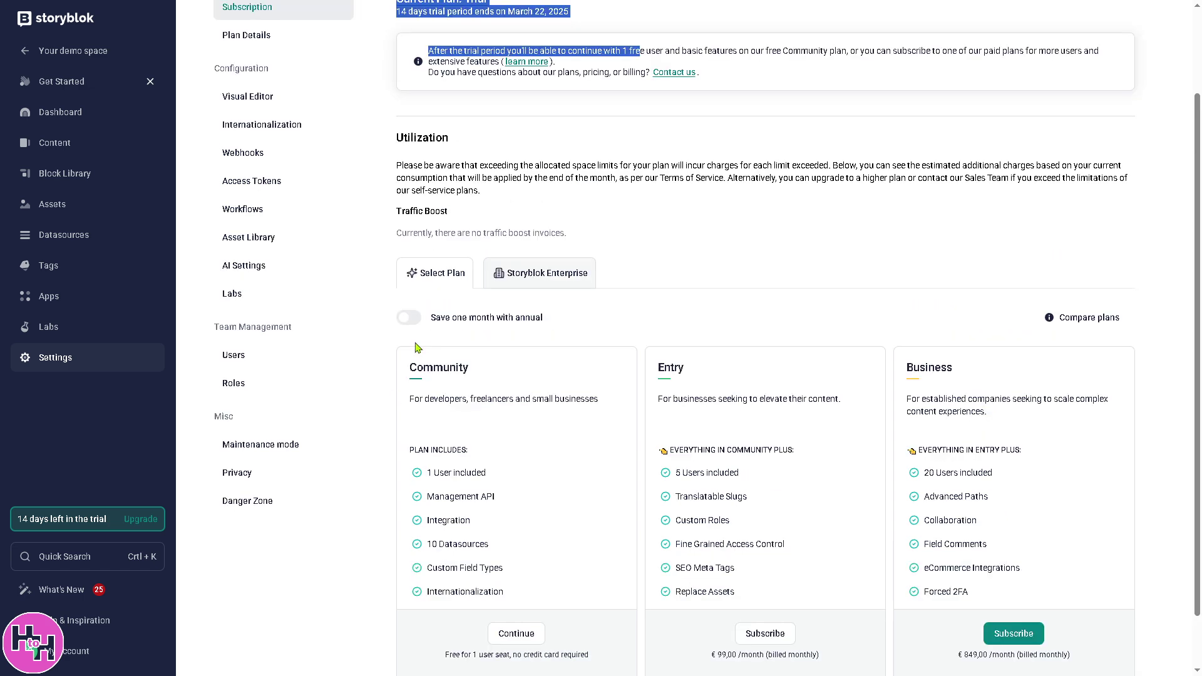